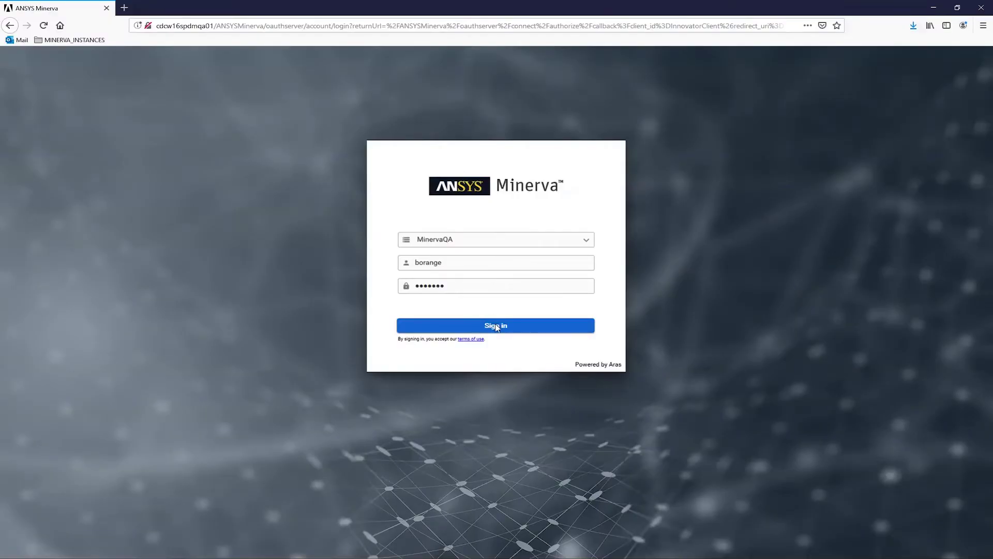
# Sign in and start a work request named 'Mechanical Simulation request' with reviewer Bob Orange.
pyautogui.click(496, 325)
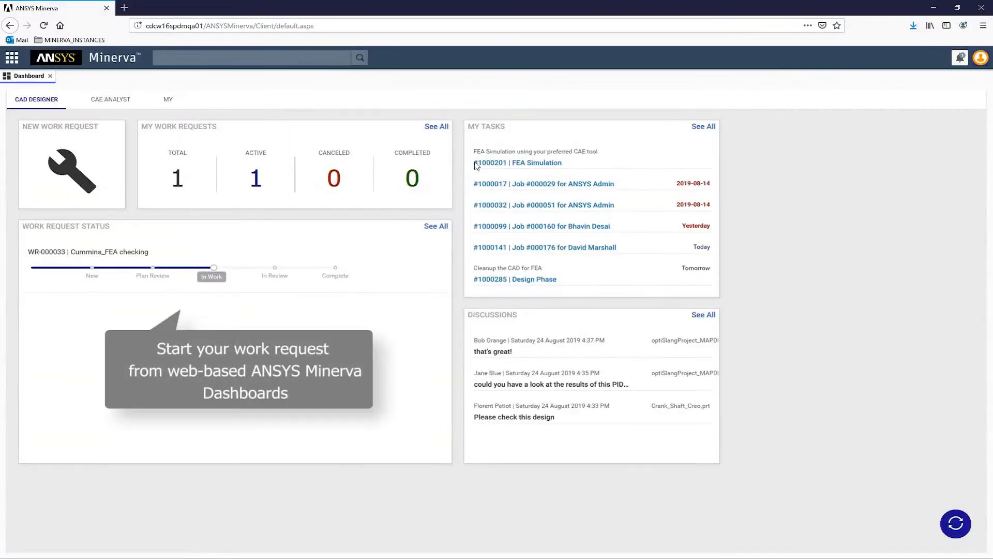
pyautogui.click(68, 182)
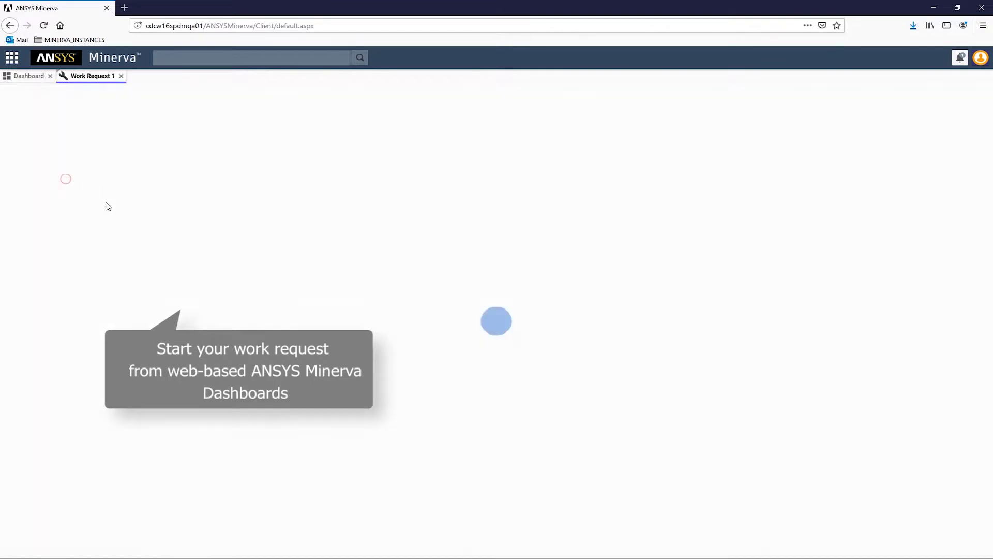
pyautogui.write('Mechanical Simulation request')
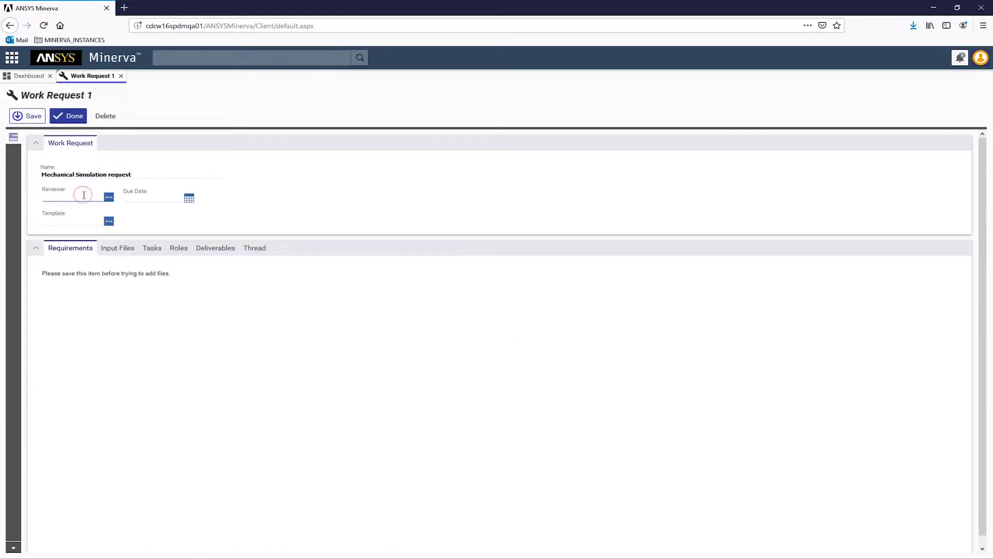
pyautogui.write('B')
pyautogui.click(68, 219)
# Apply the Mechanical_Check template, save the request as WR-000034, and show its input files.
pyautogui.click(109, 221)
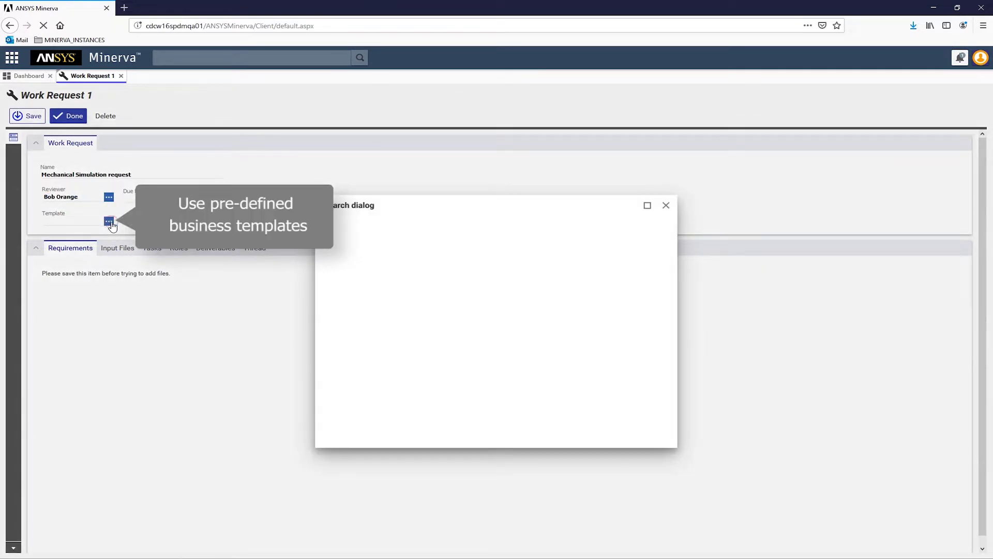
pyautogui.click(369, 277)
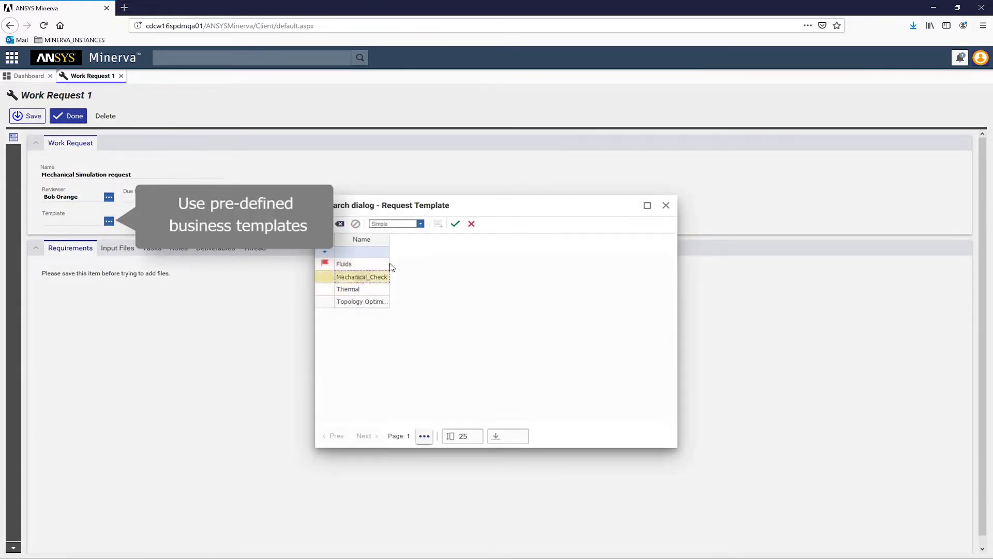
pyautogui.click(454, 224)
pyautogui.click(29, 119)
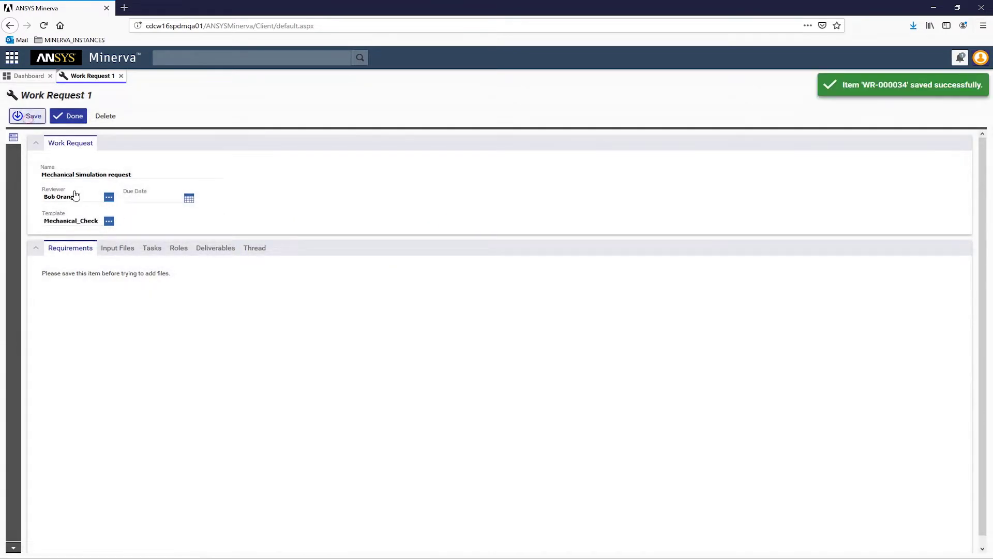
pyautogui.click(119, 250)
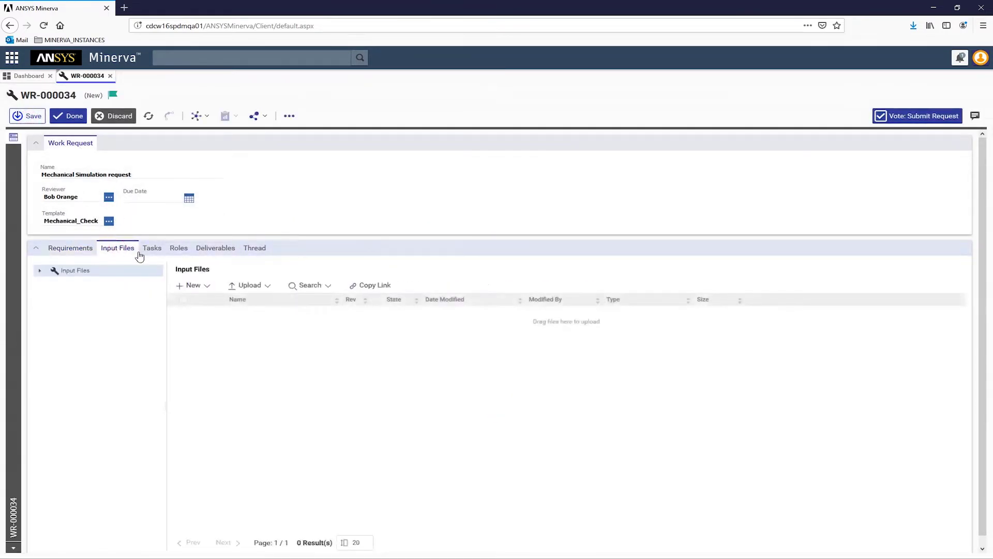
# Add a repository link to Custom_Engine_FGT5768.CATPart from the Data > Custom Engine folder.
pyautogui.click(205, 288)
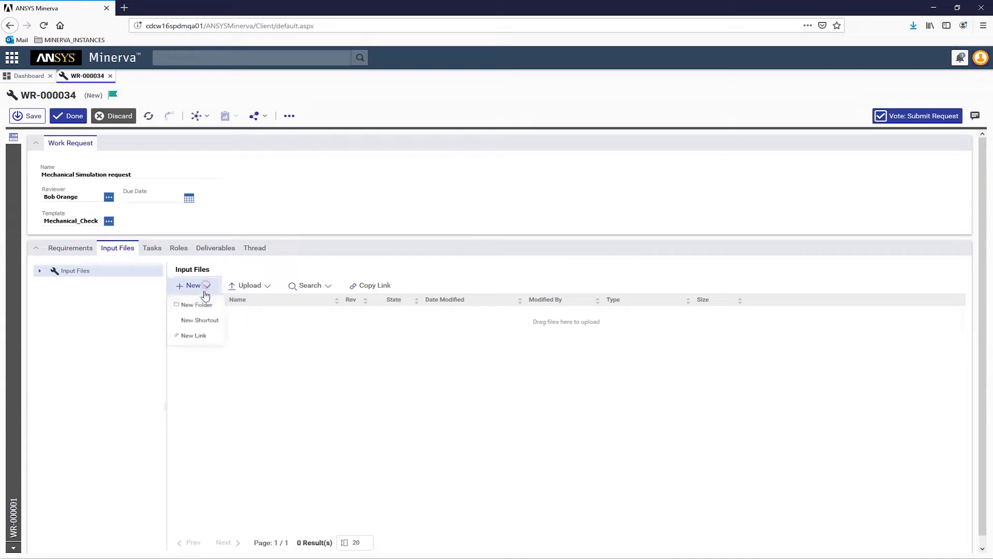
pyautogui.click(201, 338)
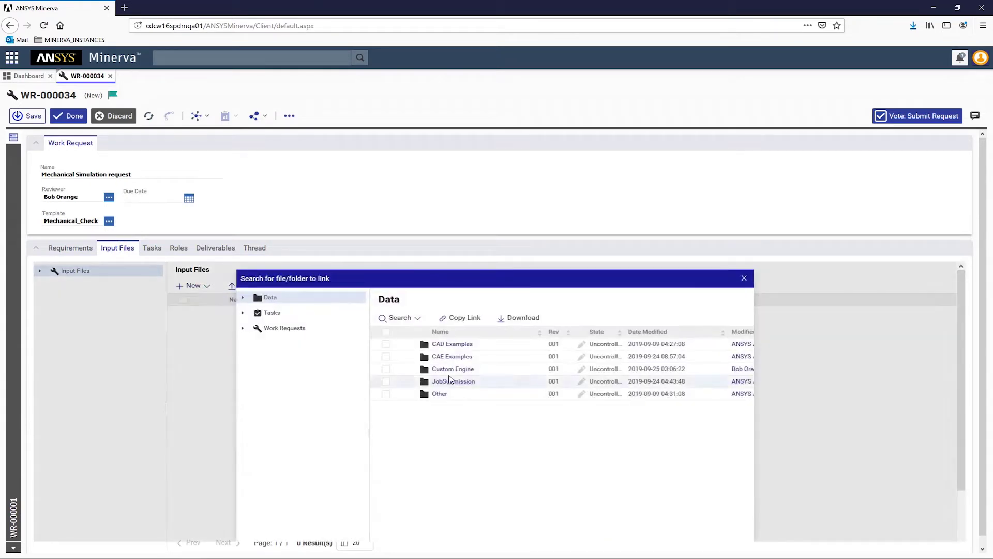
pyautogui.click(466, 370)
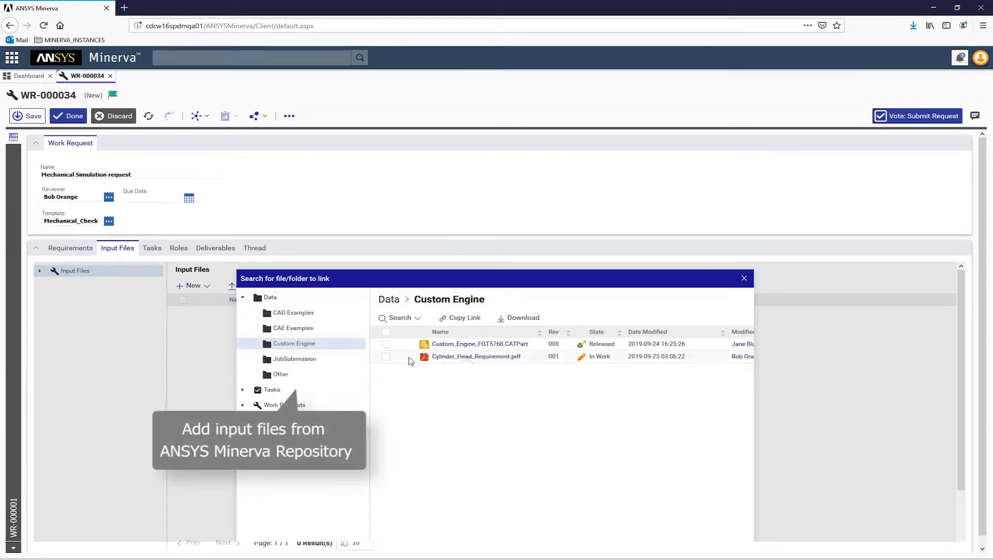
pyautogui.scroll(-2, 569, 424)
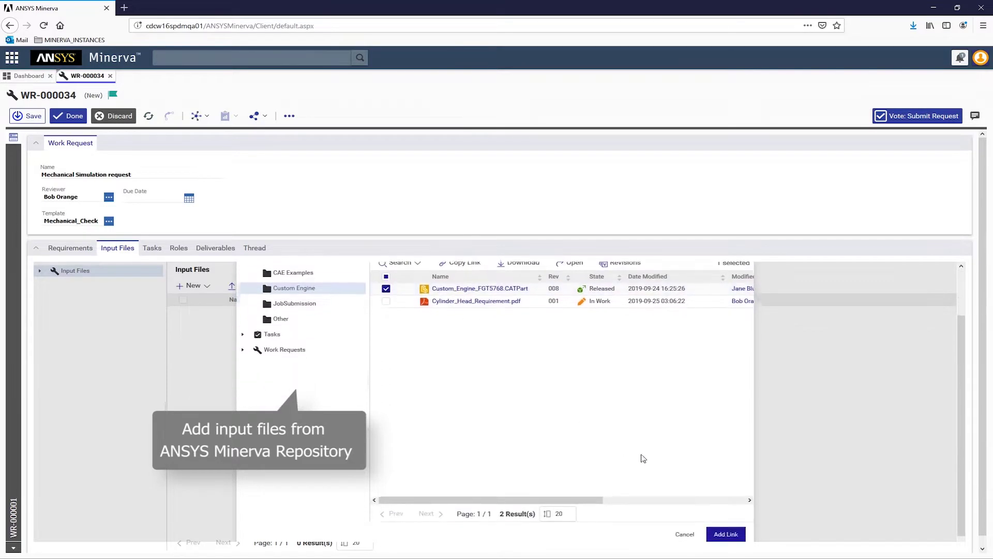
pyautogui.click(720, 526)
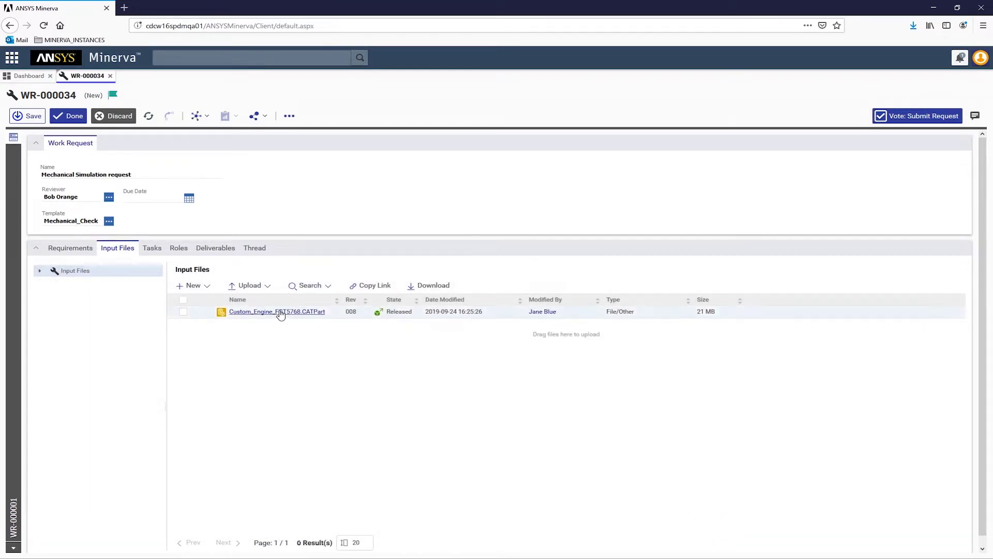
# Open the engine CATPart's 3D preview and orbit from the flywheel side to a front view.
pyautogui.click(280, 311)
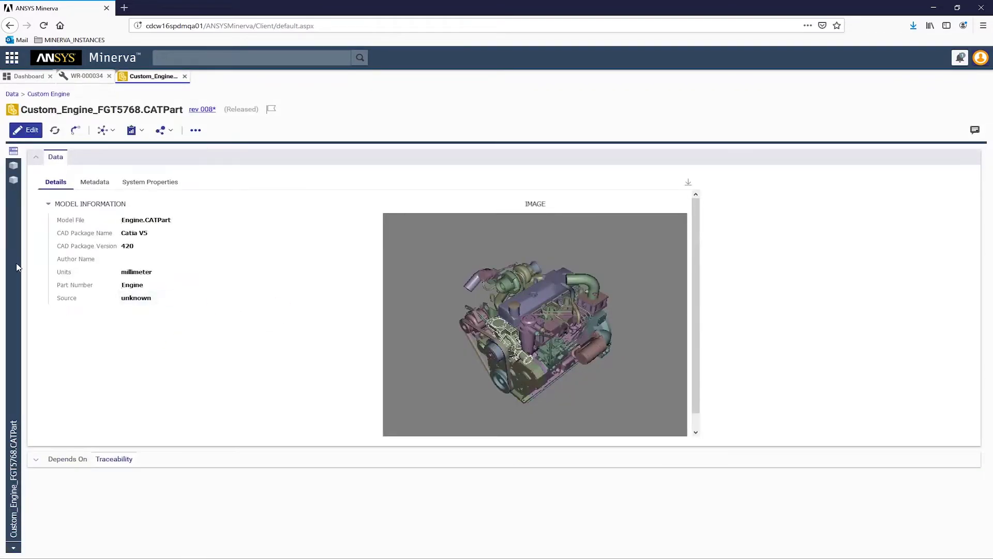
pyautogui.click(14, 165)
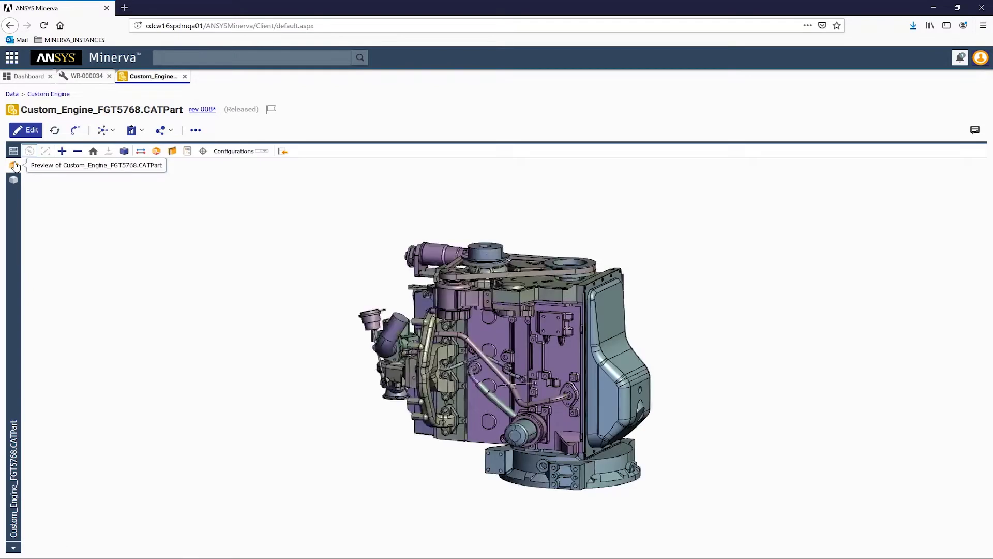
pyautogui.moveTo(369, 318); pyautogui.dragTo(373, 374)
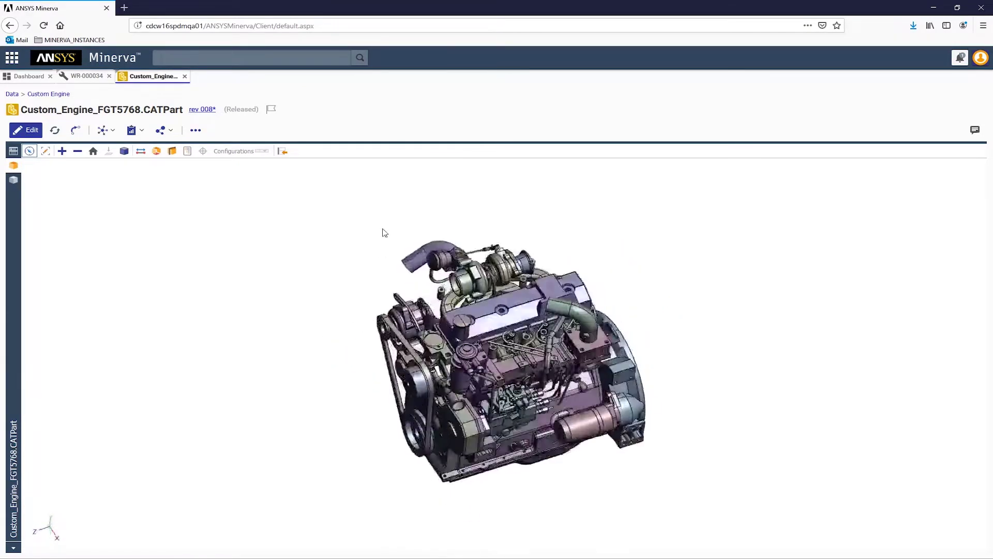
pyautogui.moveTo(373, 374); pyautogui.dragTo(379, 213)
# Explode the engine parts fully apart, view them frontally, then reassemble them.
pyautogui.click(156, 150)
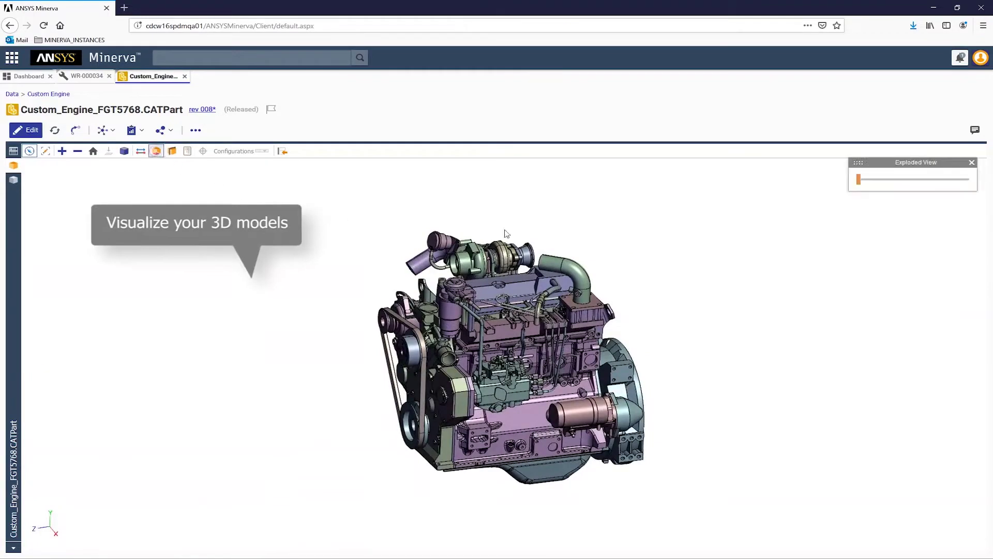
pyautogui.moveTo(859, 180); pyautogui.dragTo(961, 179)
pyautogui.moveTo(600, 259); pyautogui.dragTo(569, 253)
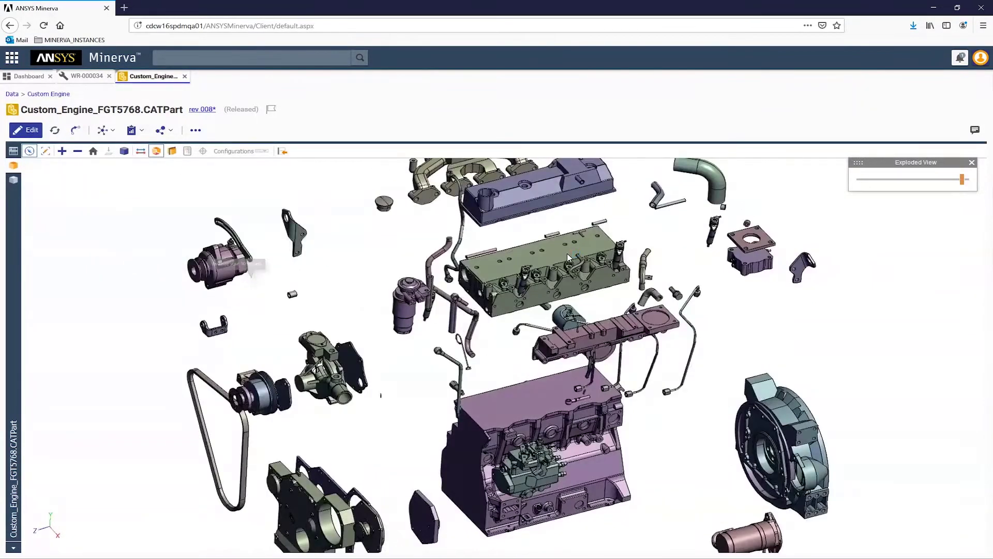
pyautogui.moveTo(963, 181); pyautogui.dragTo(859, 180)
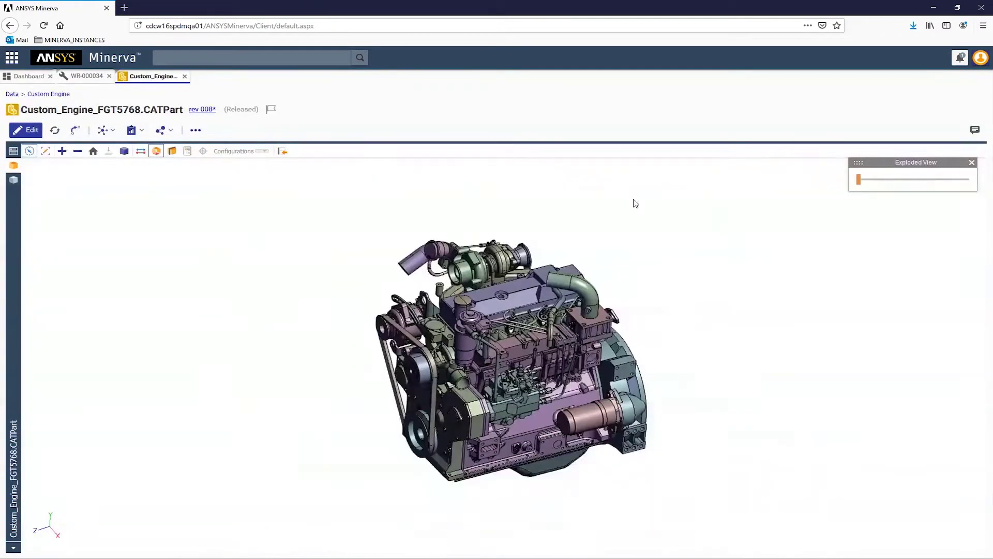
# Return to the request, submit it In Work, and zoom the Gantt chart to hourly detail.
pyautogui.click(185, 76)
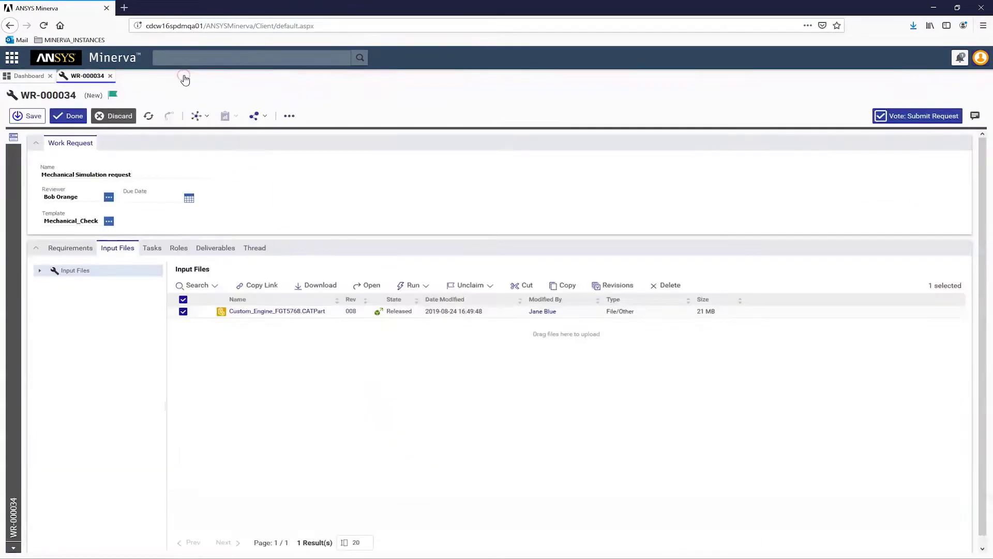
pyautogui.click(152, 248)
pyautogui.click(954, 270)
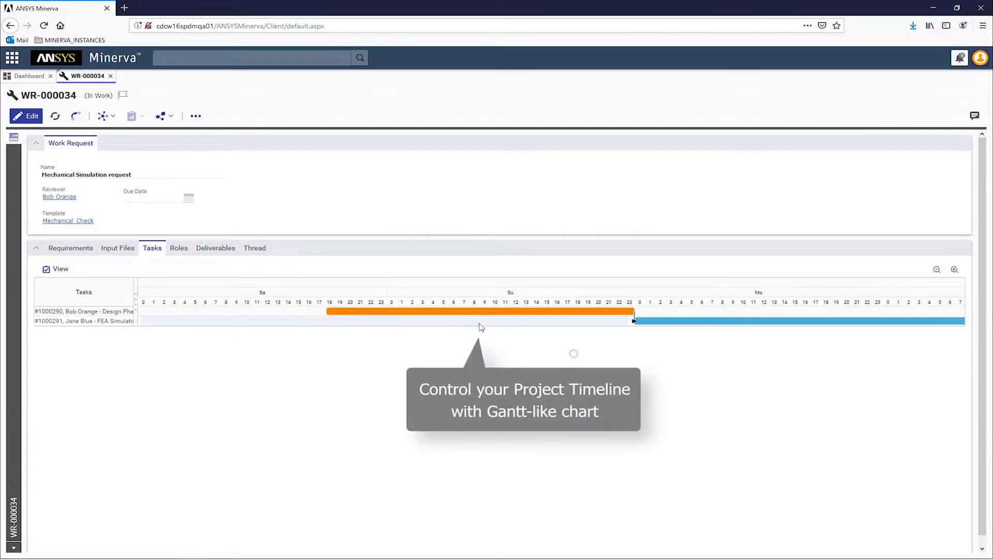
pyautogui.moveTo(479, 326); pyautogui.dragTo(96, 316)
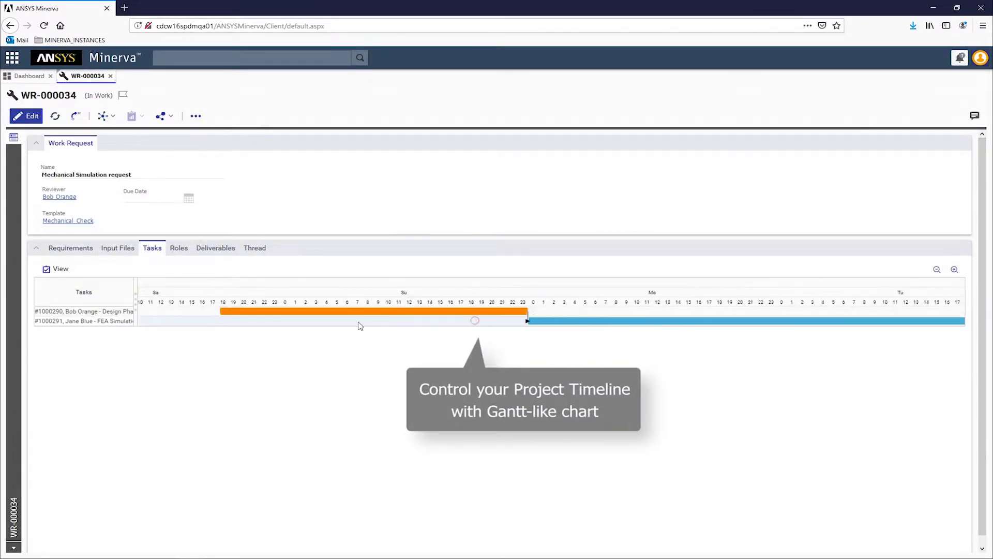
# From the Design Phase task, launch the engine CATPart in SpaceClaim.
pyautogui.doubleClick(86, 310)
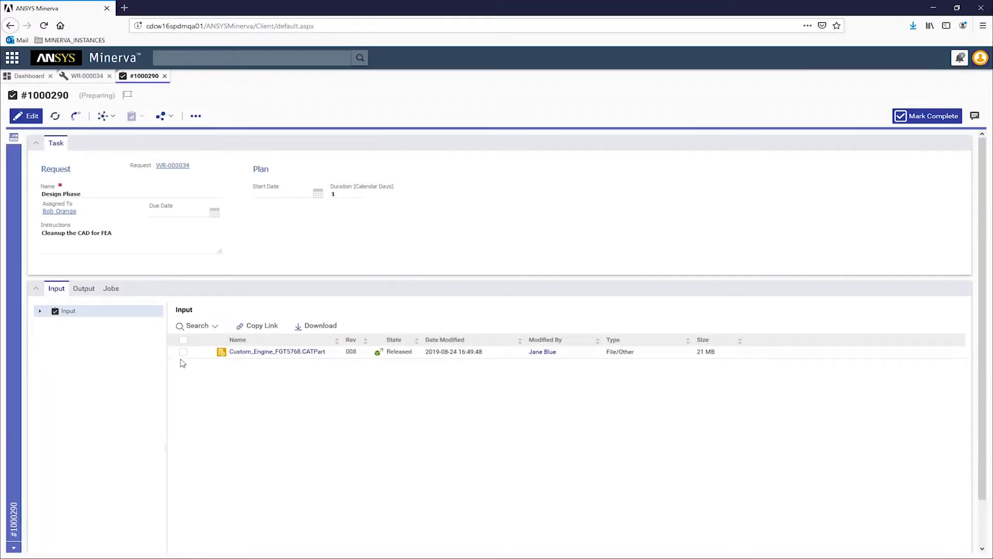
pyautogui.click(183, 351)
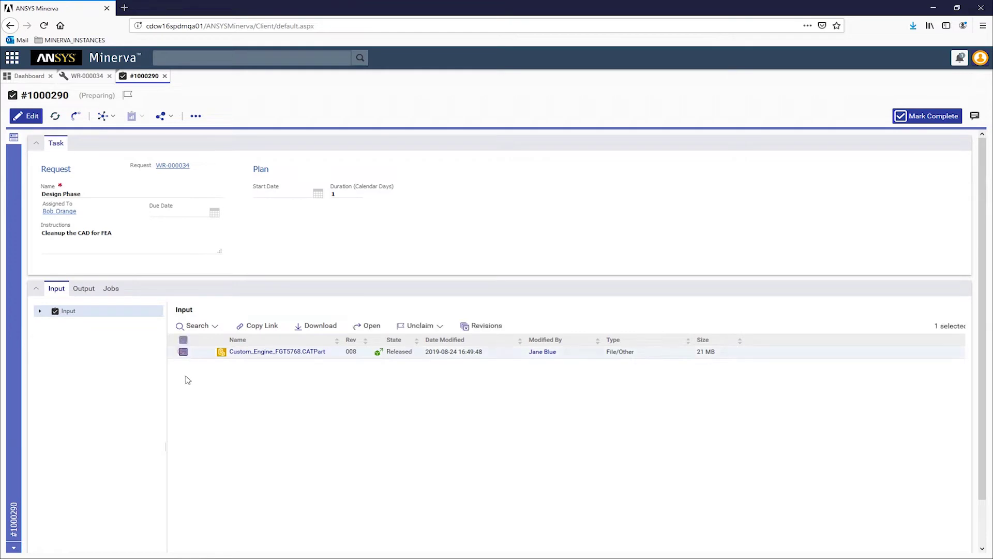
pyautogui.click(26, 116)
pyautogui.click(414, 325)
pyautogui.moveTo(427, 344)
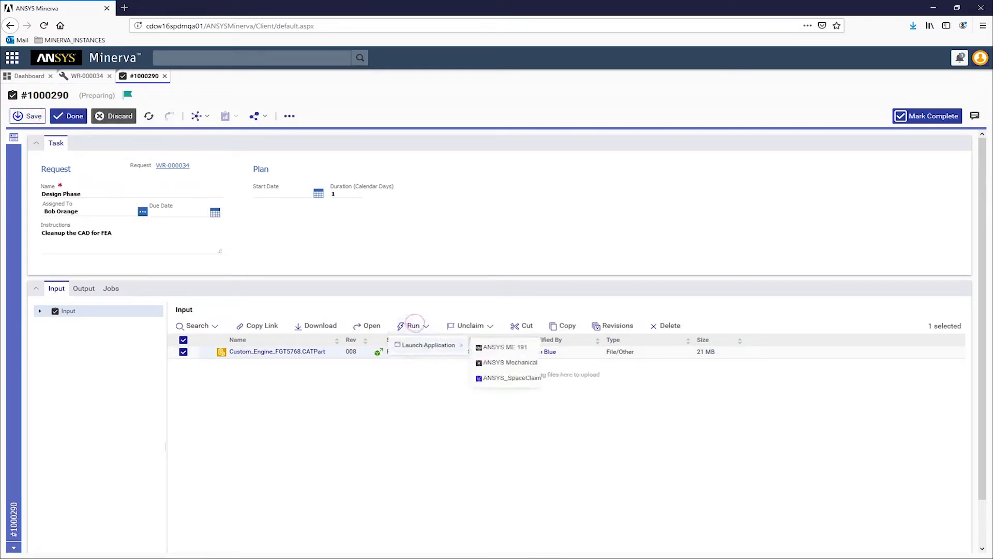
pyautogui.click(511, 378)
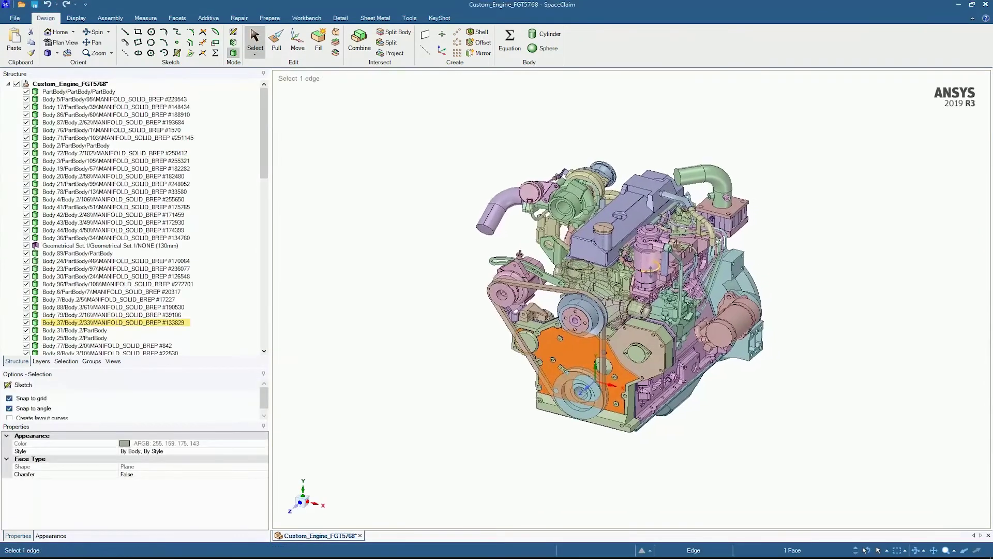
# Delete every engine body except Body 2, the cylinder head.
pyautogui.scroll(5, 582, 265)
pyautogui.click(585, 256)
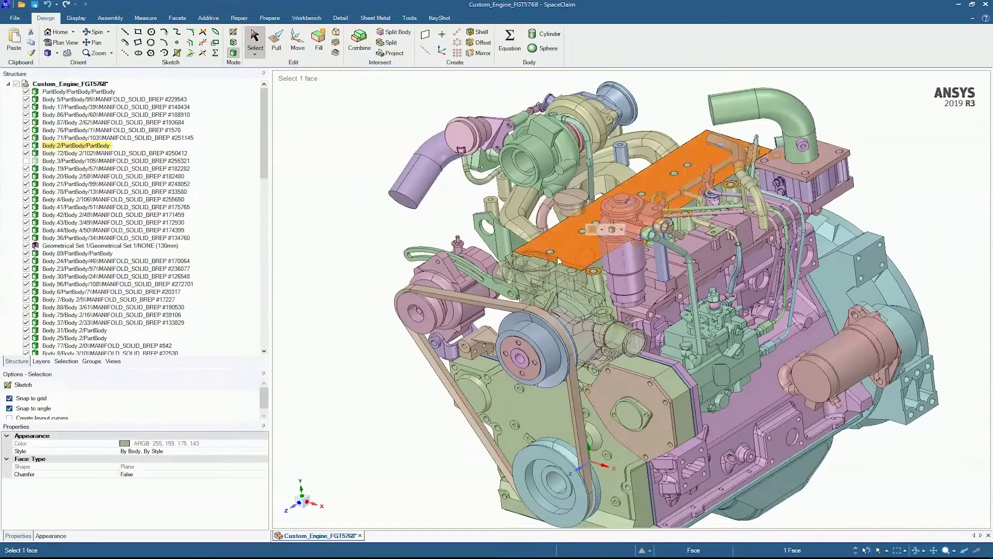
pyautogui.click(103, 137)
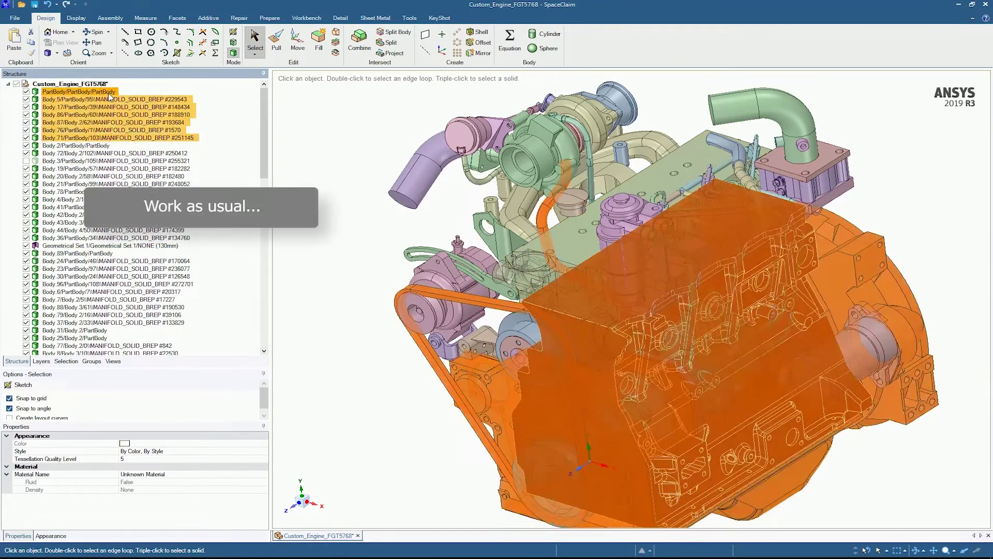
pyautogui.scroll(-5, 72, 282)
pyautogui.scroll(-5, 71, 305)
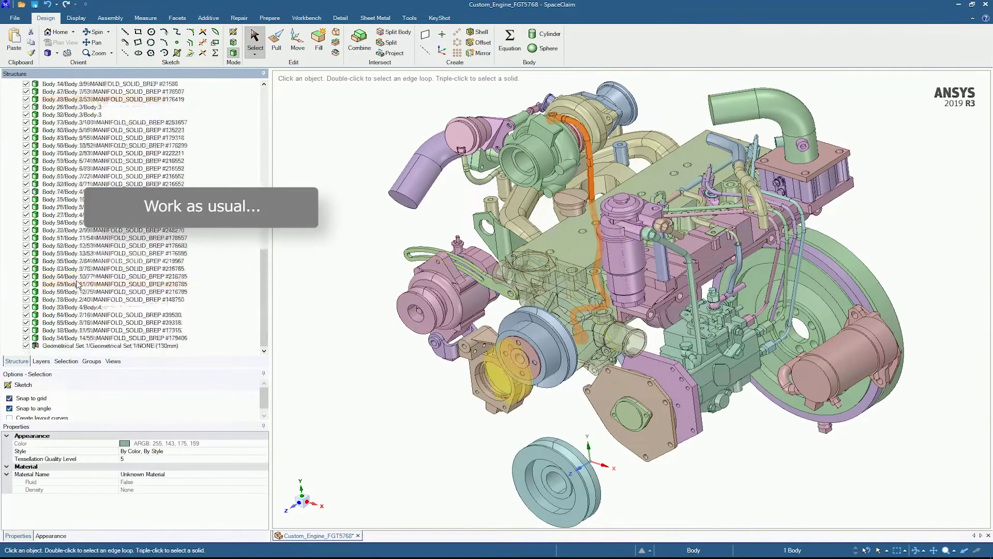
pyautogui.scroll(-3, 70, 331)
pyautogui.keyDown('shift'); pyautogui.click(68, 346); pyautogui.keyUp('shift')
pyautogui.press('Delete')
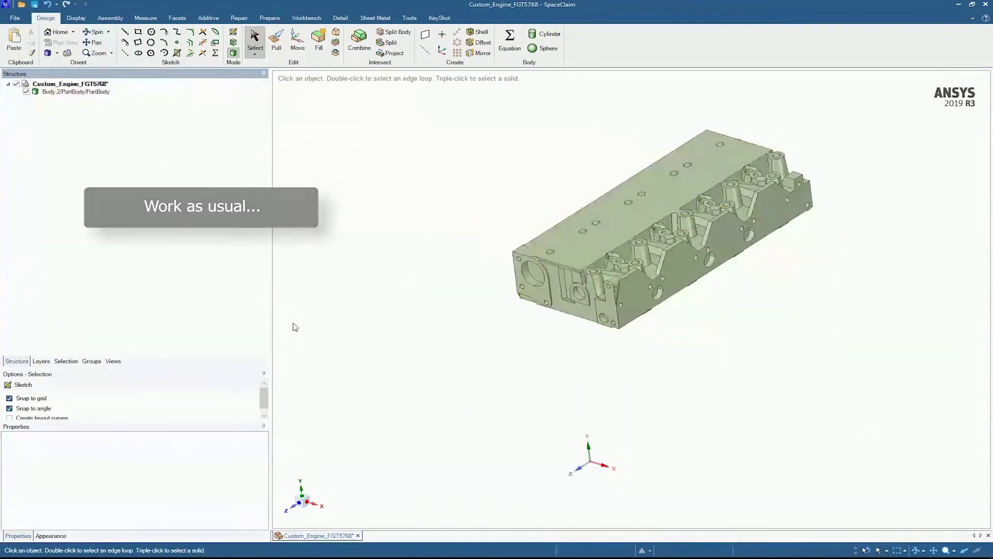
# Save the cylinder head as a separate CATPart named Cylinder_Head_FGT5768.
pyautogui.click(204, 99)
pyautogui.click(24, 23)
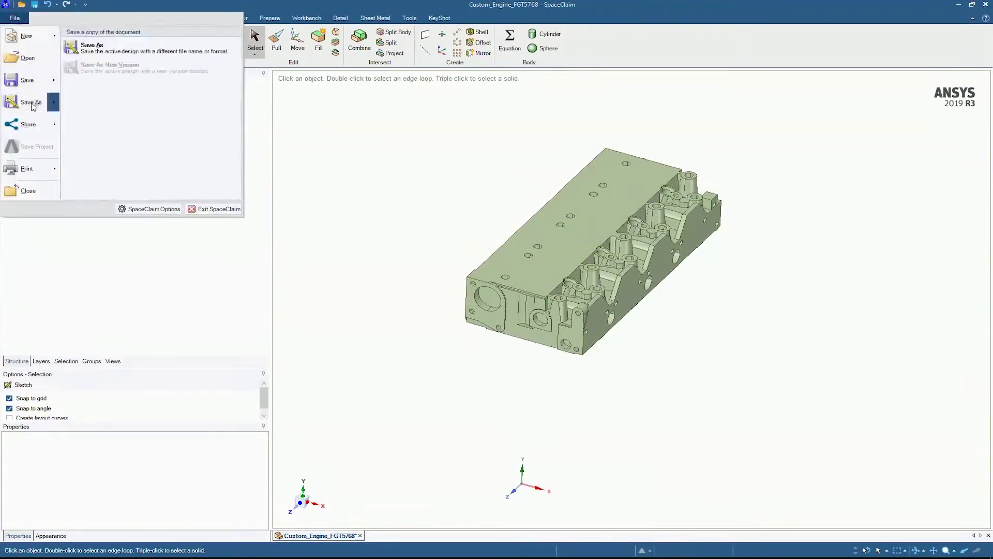
pyautogui.click(31, 100)
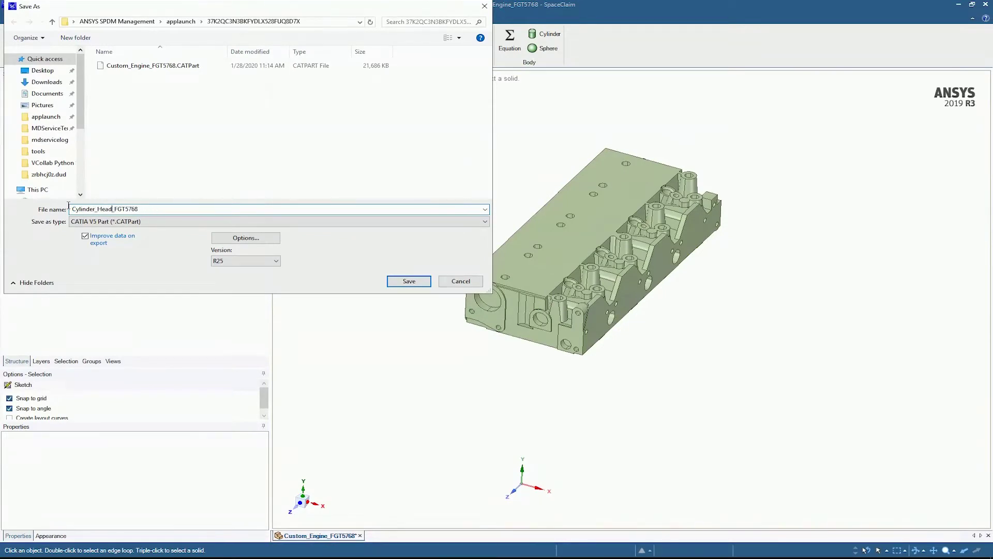
pyautogui.click(400, 281)
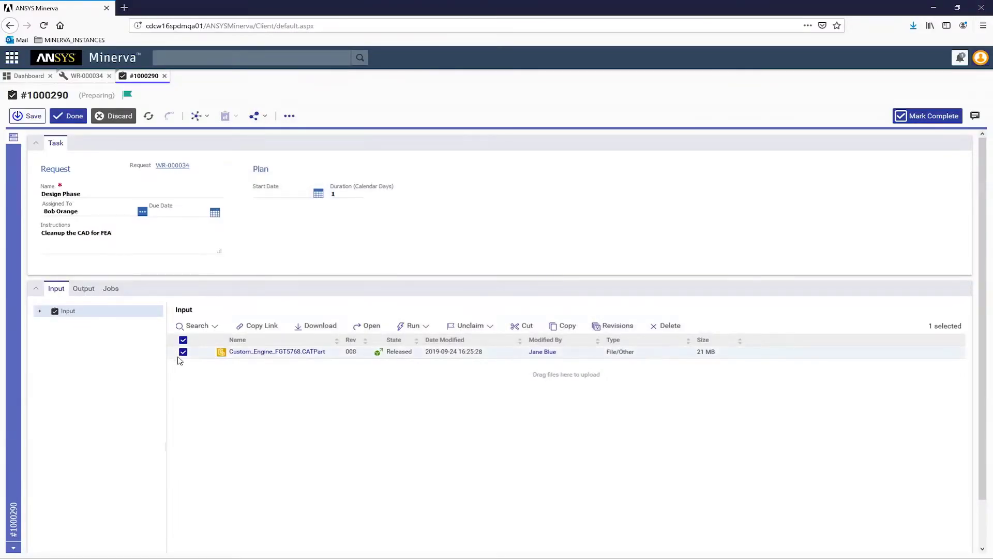
# Check Cylinder_Head_FGT5768.CATPart is in the Design Phase outputs and mark the task complete.
pyautogui.click(183, 353)
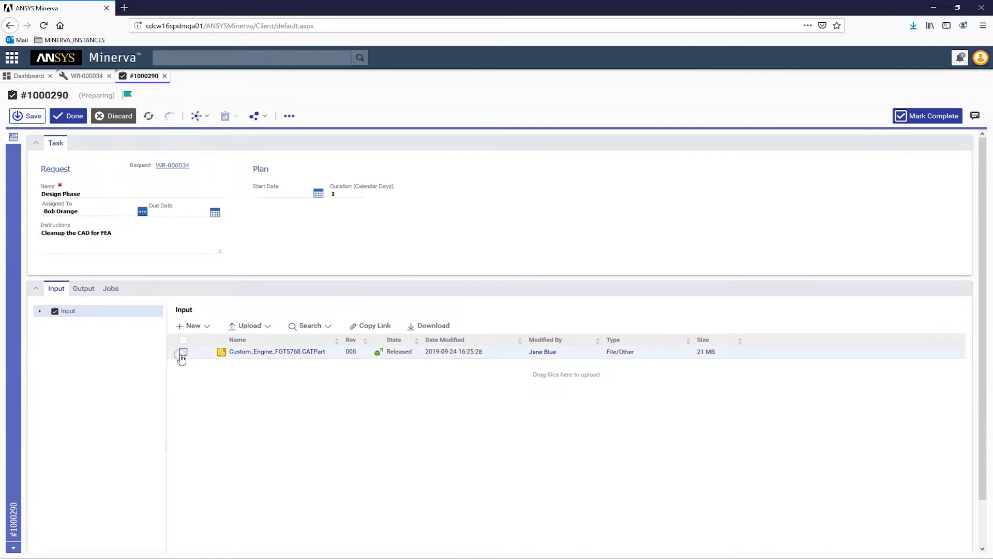
pyautogui.click(92, 289)
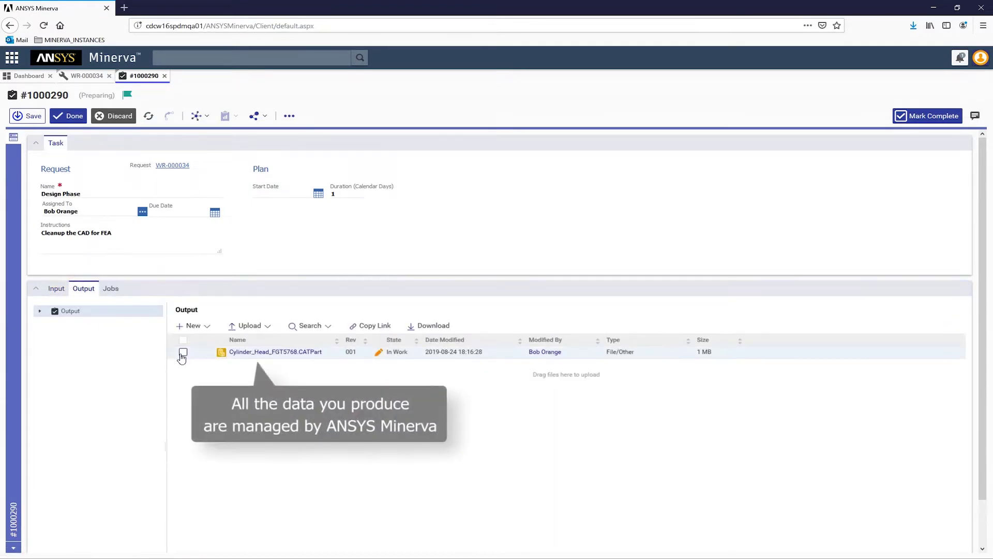
pyautogui.click(933, 119)
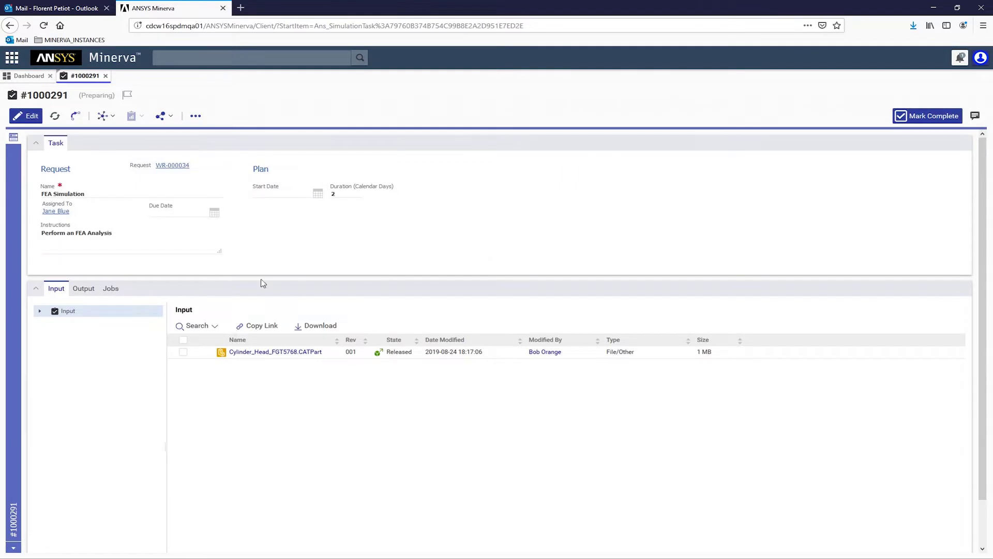
# From task #1000291, open Cylinder_Head_FGT5768.CATPart's page with its metadata and 3D preview.
pyautogui.click(184, 352)
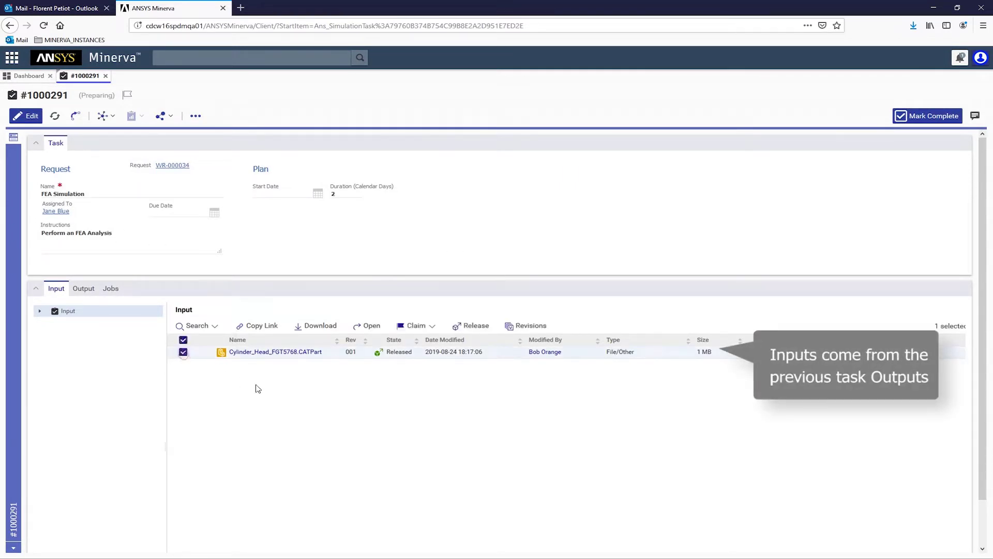
pyautogui.click(26, 115)
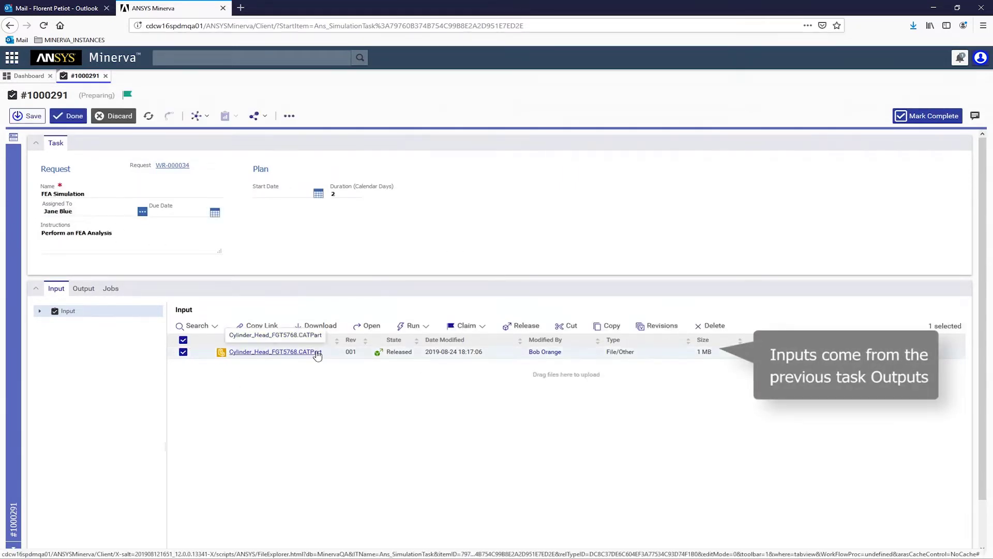
pyautogui.click(317, 352)
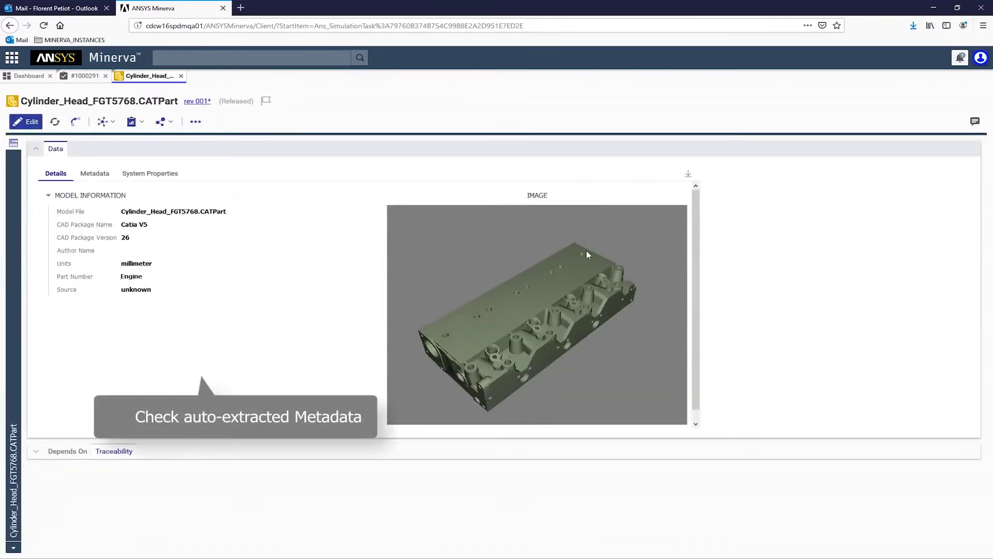
# Post a discussion question about the part's material, shared only with its creator.
pyautogui.click(972, 123)
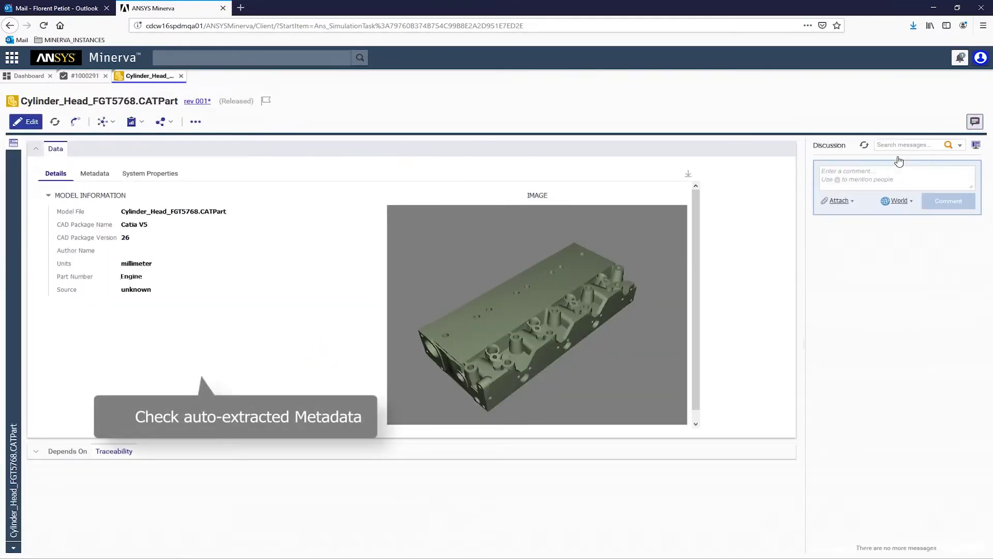
pyautogui.write('Can ')
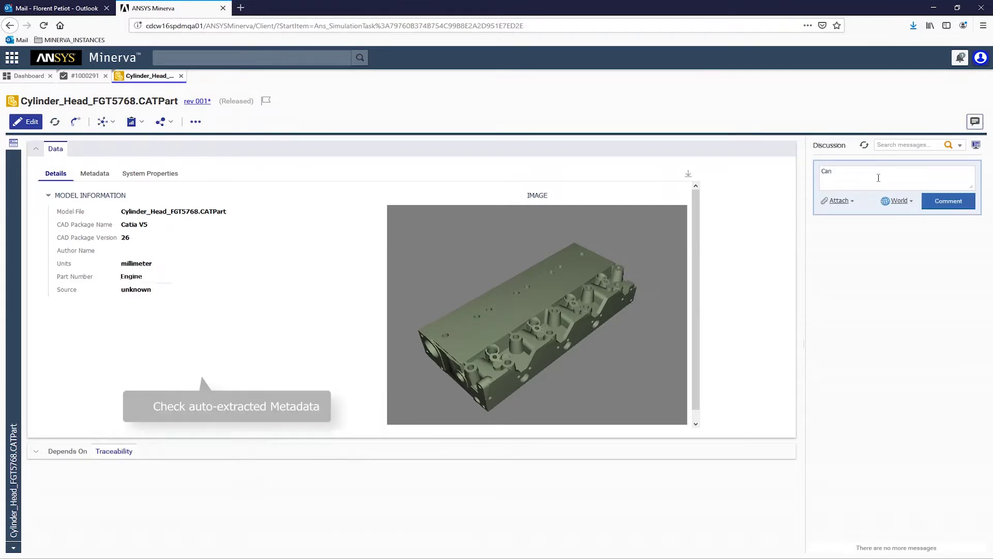
pyautogui.write('you remind me what Material p')
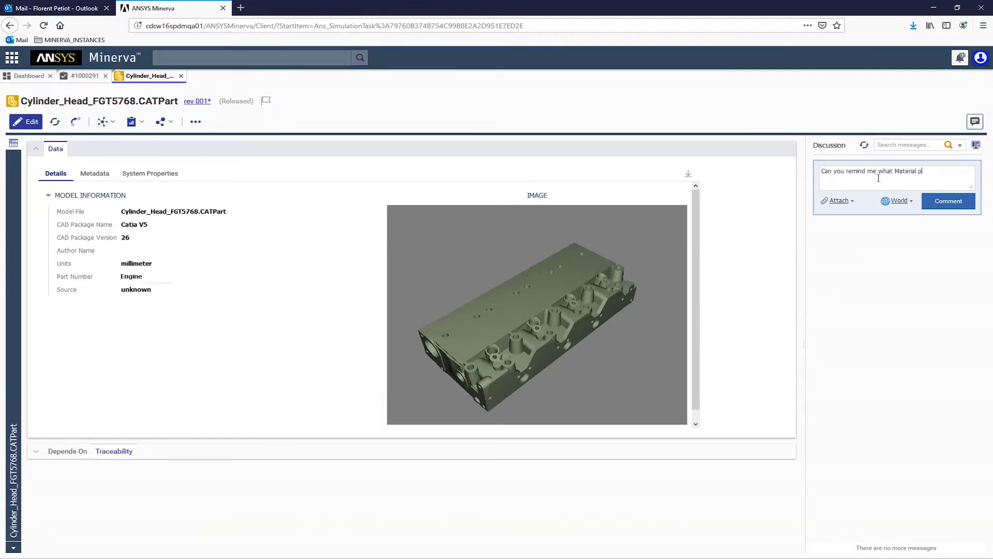
pyautogui.write('se ?')
pyautogui.click(896, 201)
pyautogui.write('bo')
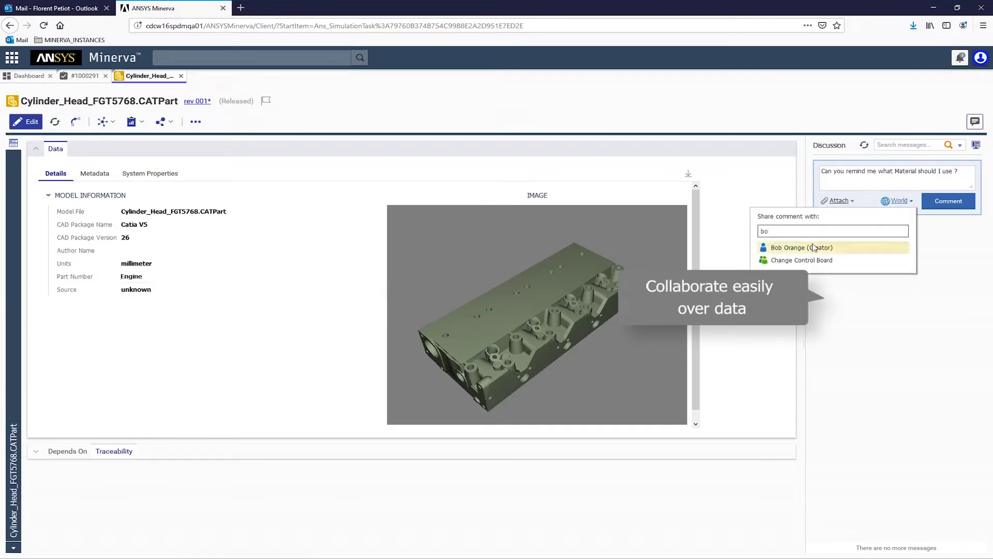
pyautogui.click(813, 247)
pyautogui.click(934, 203)
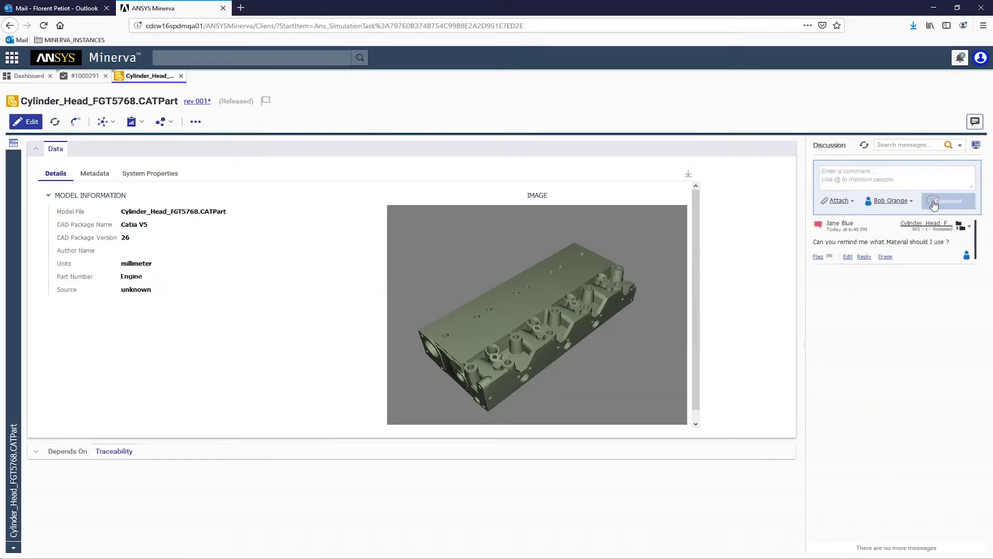
# Refresh to see the 'JAC 270 C' answer, reply 'Great Thanks', and return to the task.
pyautogui.click(865, 147)
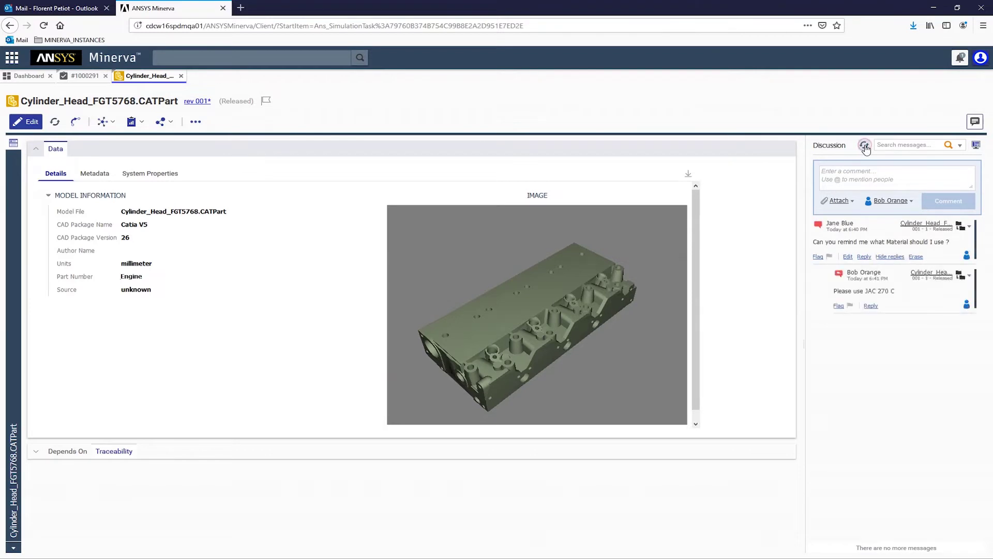
pyautogui.click(871, 307)
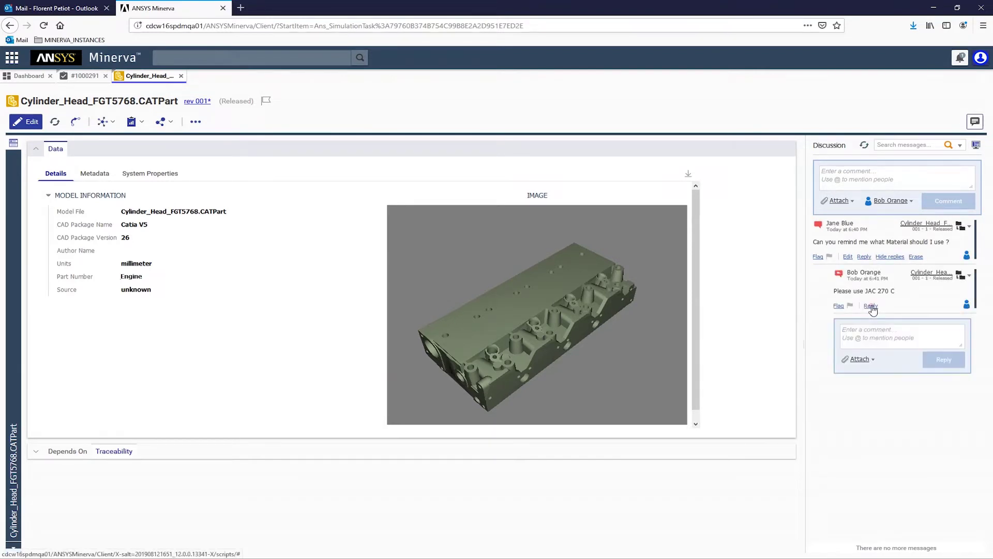
pyautogui.click(875, 339)
pyautogui.write('Great Thanks')
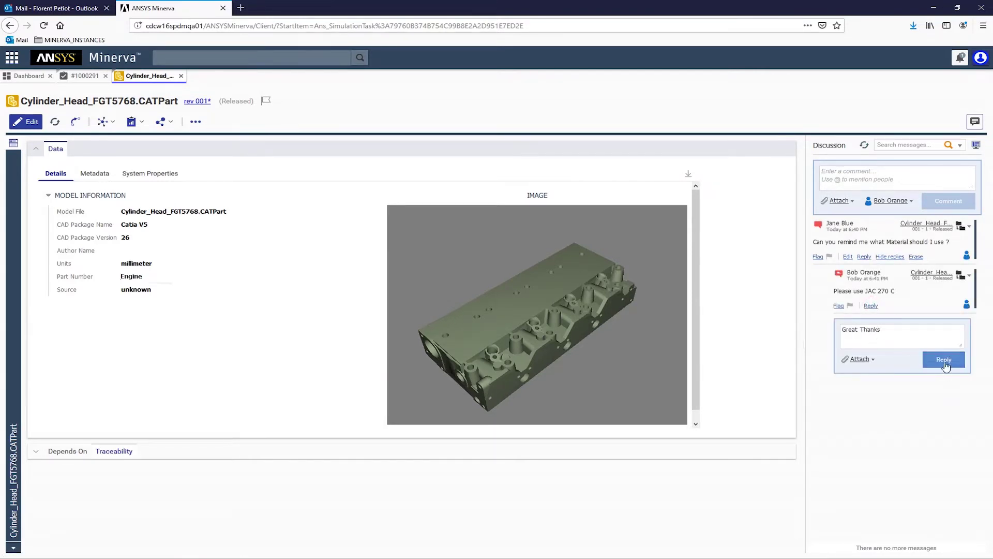
pyautogui.click(944, 360)
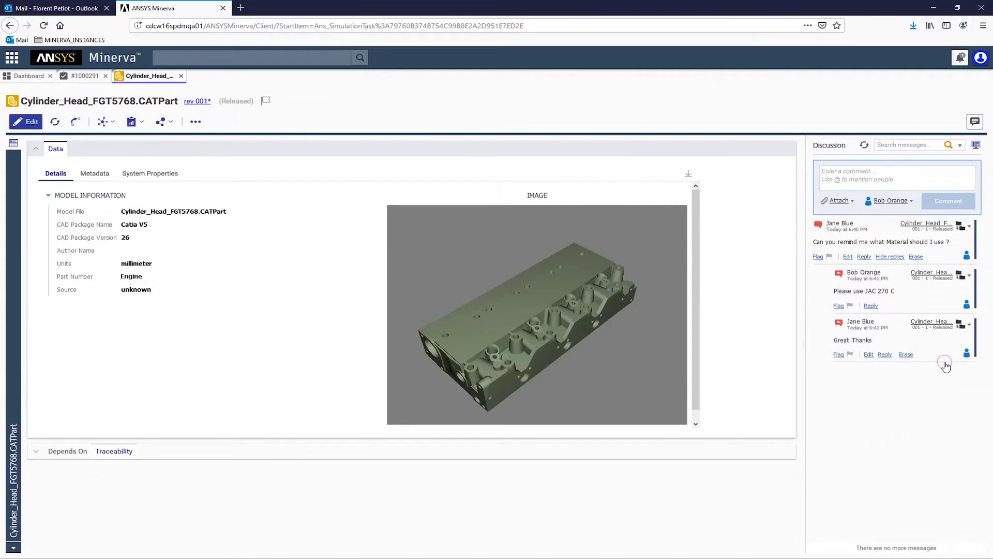
pyautogui.click(183, 76)
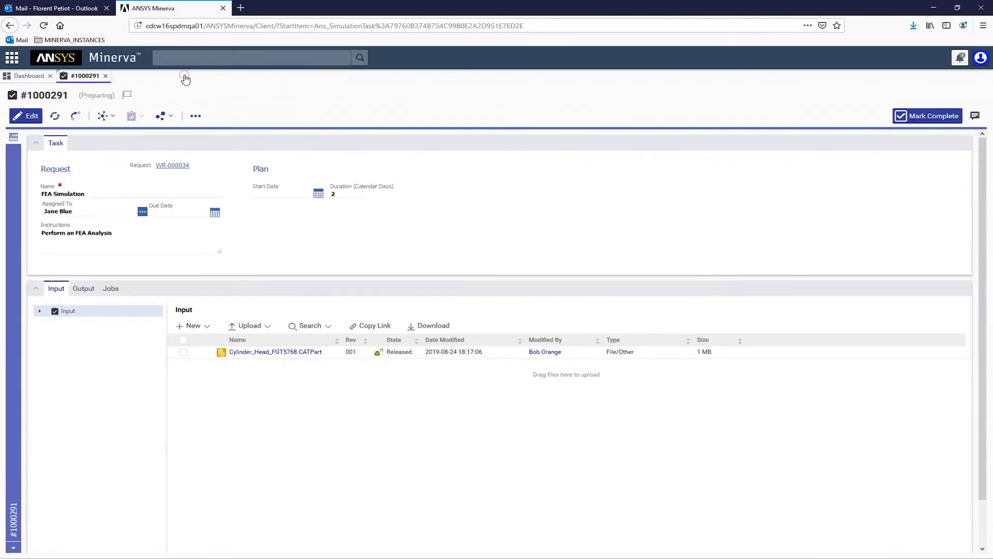
# Launch the cylinder head input in ANSYS_Mechanical-Modal, creating a Workbench Modal system.
pyautogui.click(183, 352)
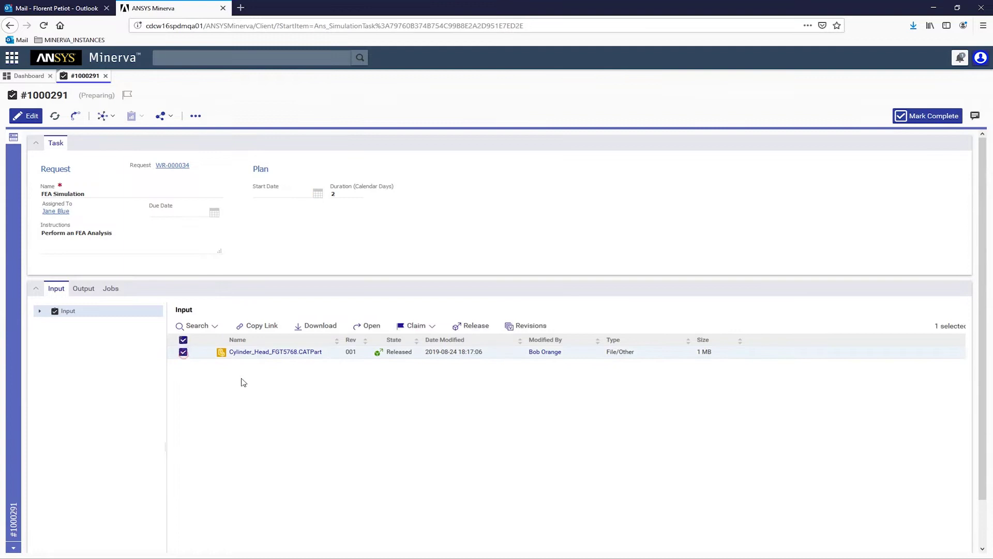
pyautogui.click(16, 120)
pyautogui.click(425, 326)
pyautogui.moveTo(428, 345)
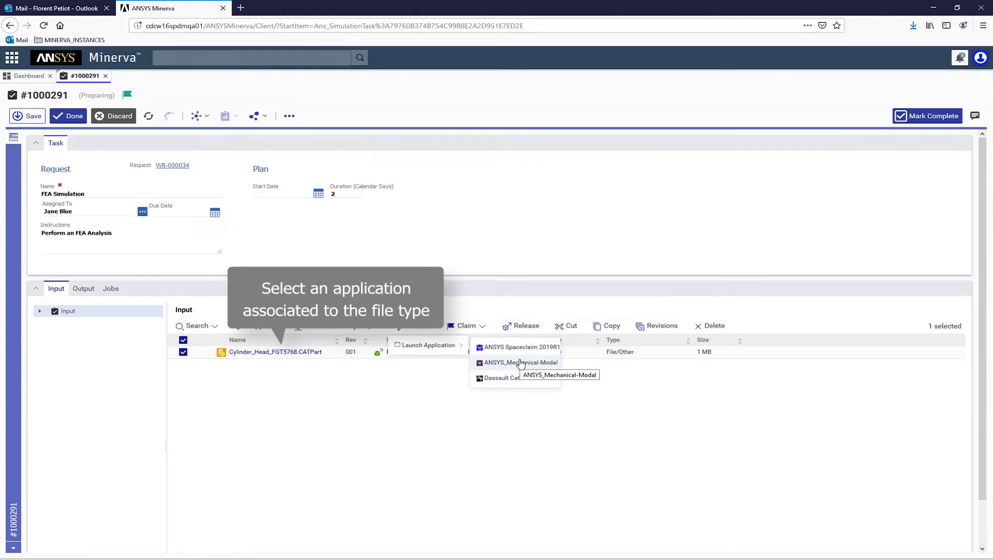
pyautogui.click(521, 362)
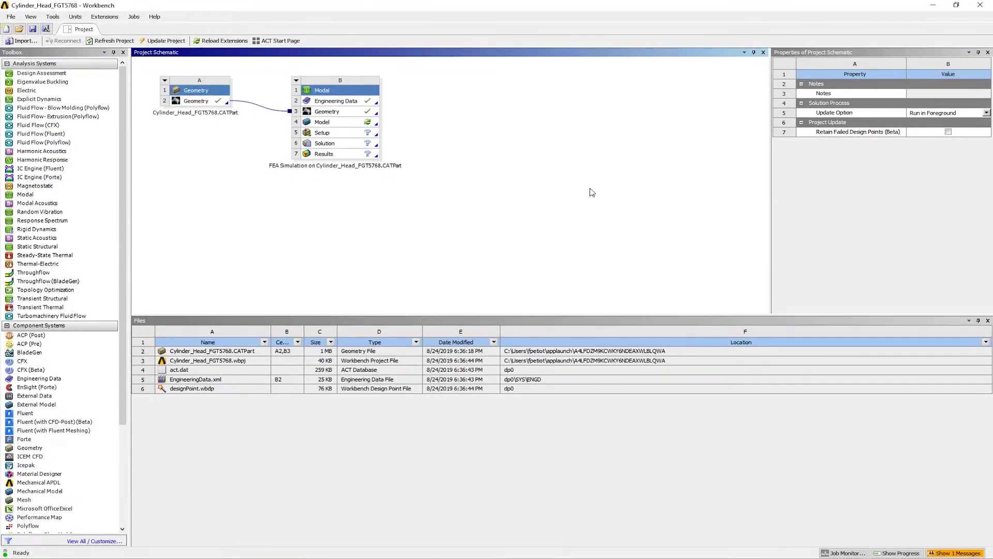
# Open the modal model in Mechanical and generate the cylinder head mesh.
pyautogui.doubleClick(340, 123)
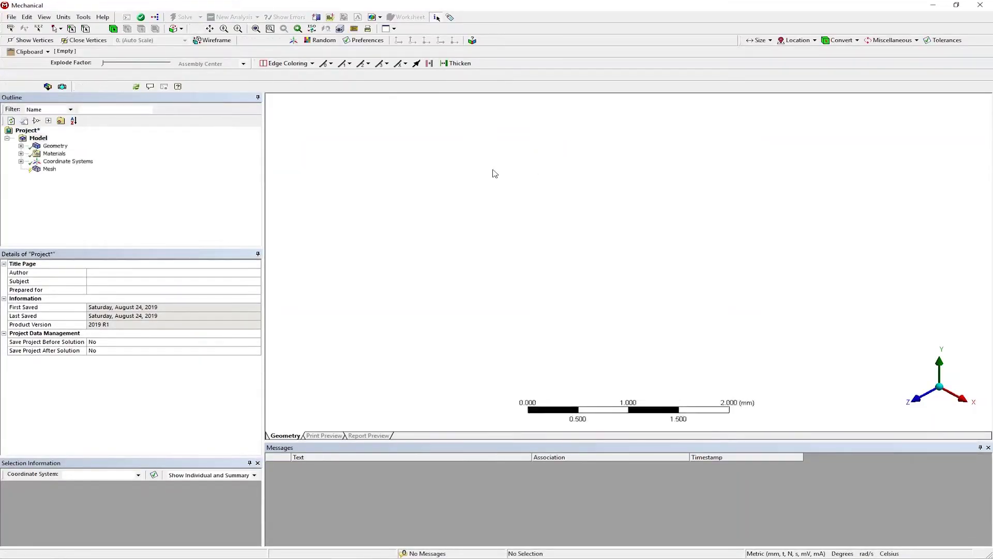
pyautogui.click(49, 168)
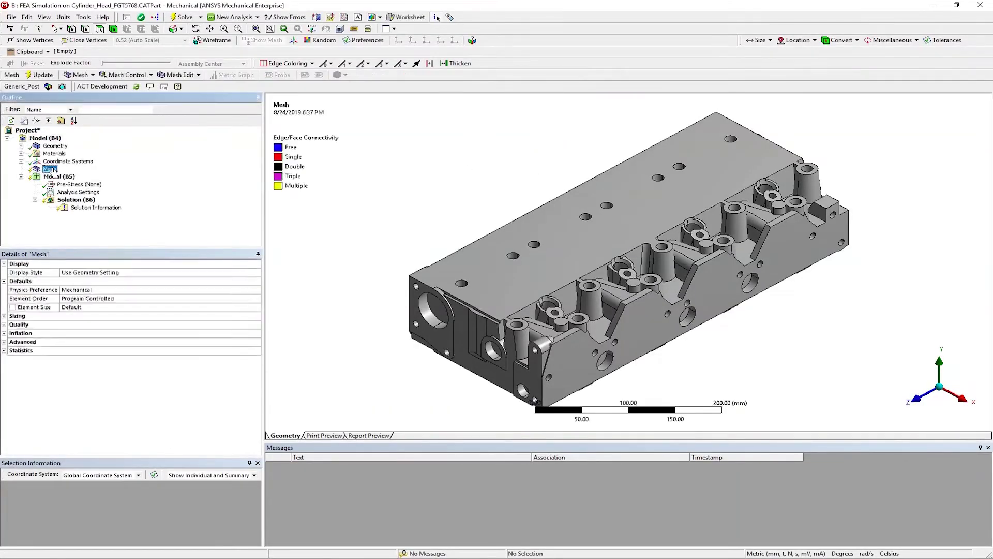
pyautogui.rightClick(54, 170)
pyautogui.click(74, 202)
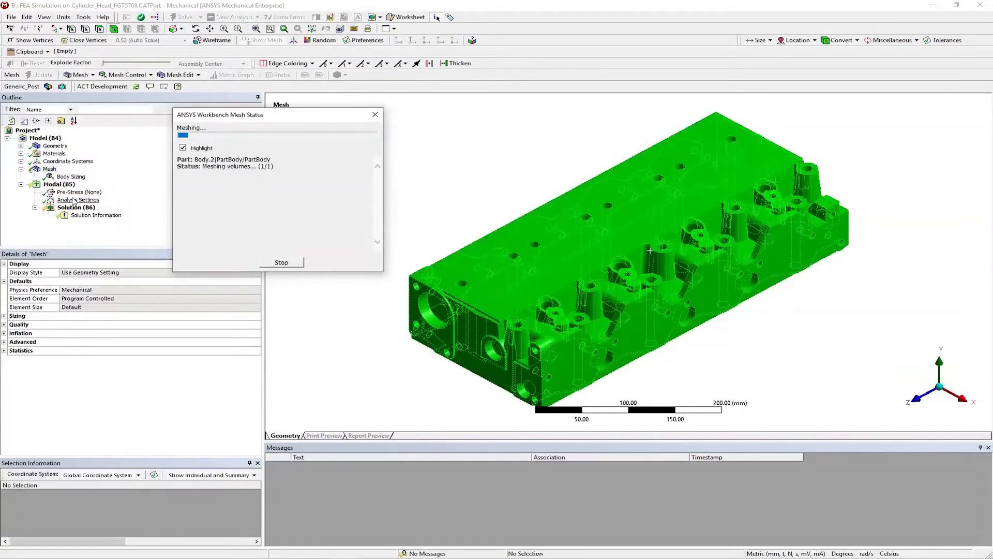
# Review the Analysis Settings (6 modes, Output Controls) and widen the model view.
pyautogui.click(77, 200)
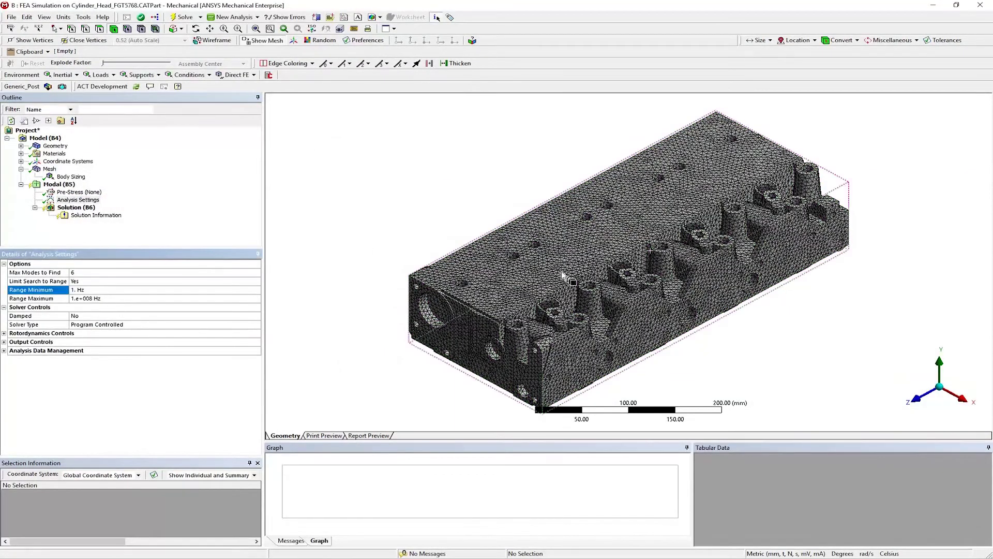
pyautogui.moveTo(569, 217); pyautogui.dragTo(564, 290)
pyautogui.click(79, 200)
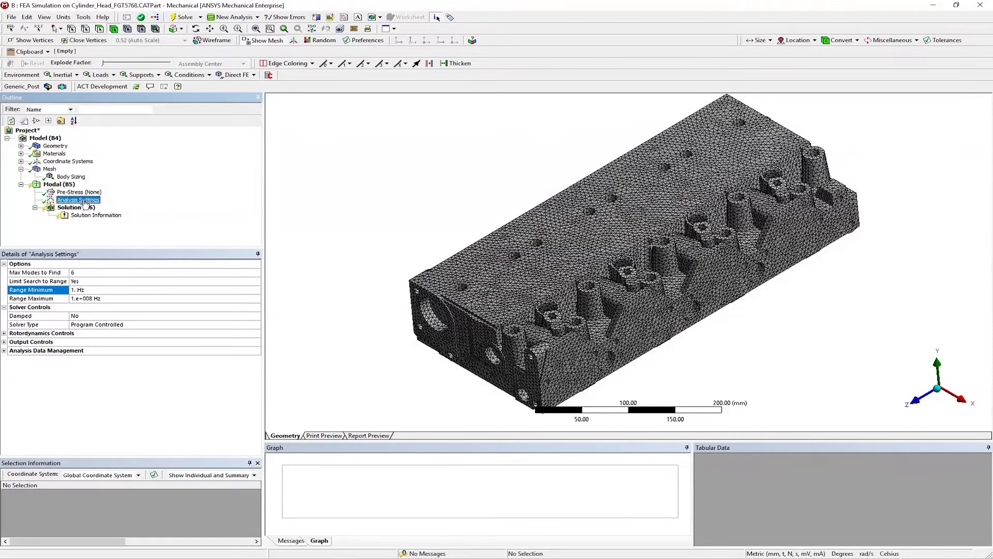
pyautogui.click(9, 343)
pyautogui.moveTo(263, 306); pyautogui.dragTo(190, 309)
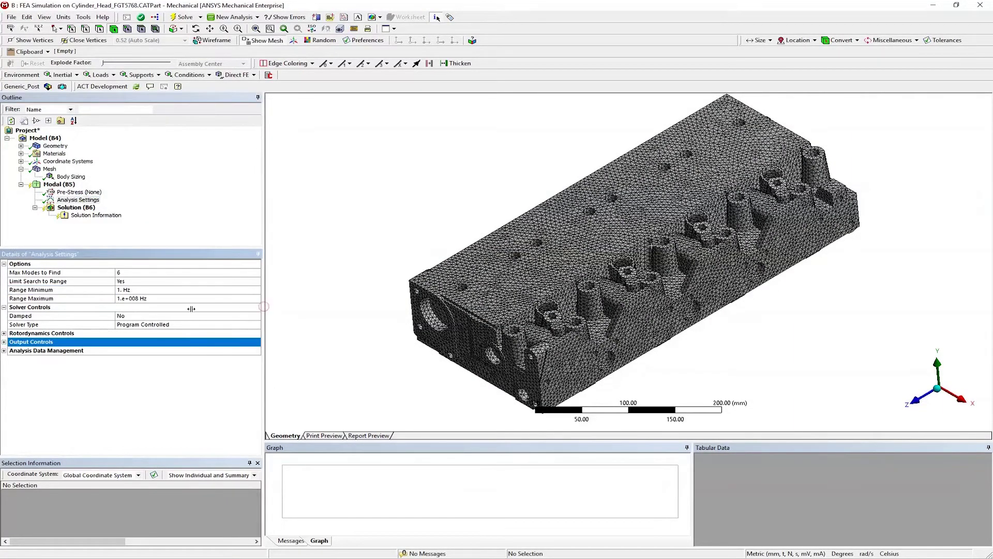
pyautogui.click(84, 17)
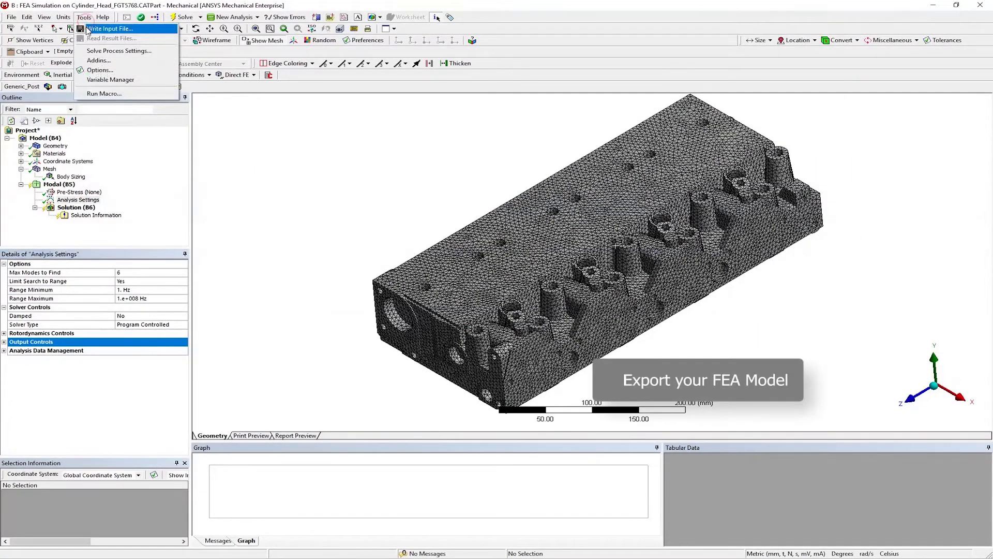
# Export the model as APDL input file Cylinder_Head.inp and save the modified project.
pyautogui.click(106, 28)
pyautogui.click(512, 368)
pyautogui.click(512, 371)
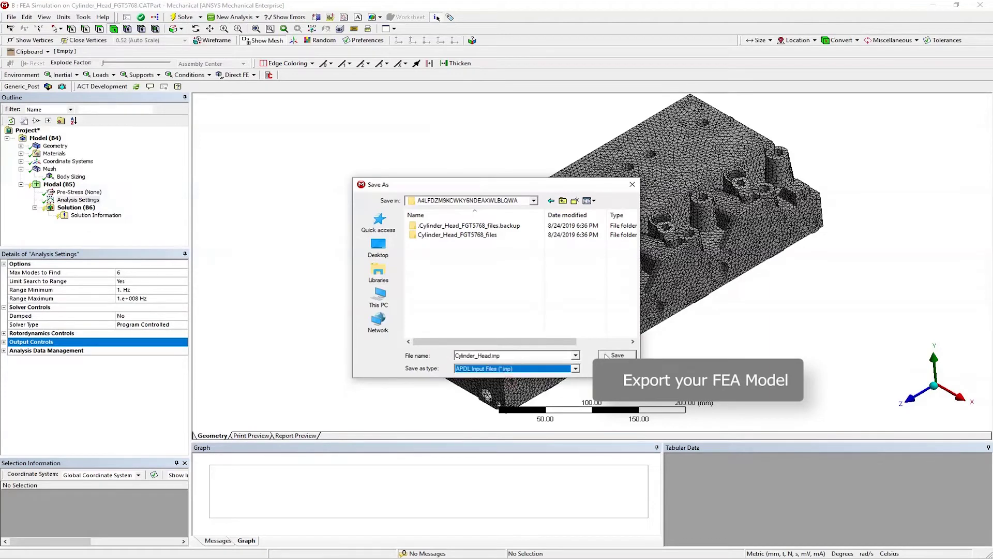
pyautogui.click(610, 355)
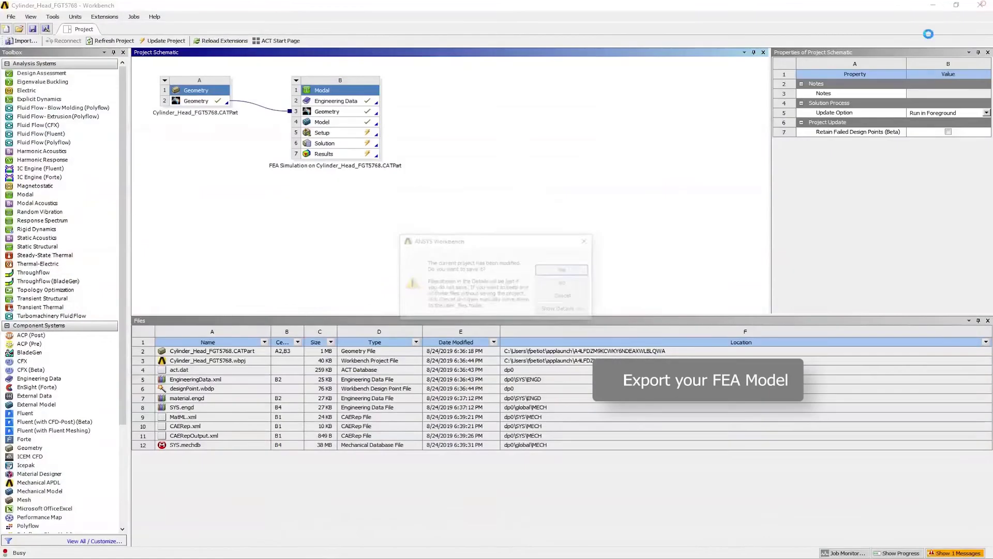
pyautogui.click(558, 270)
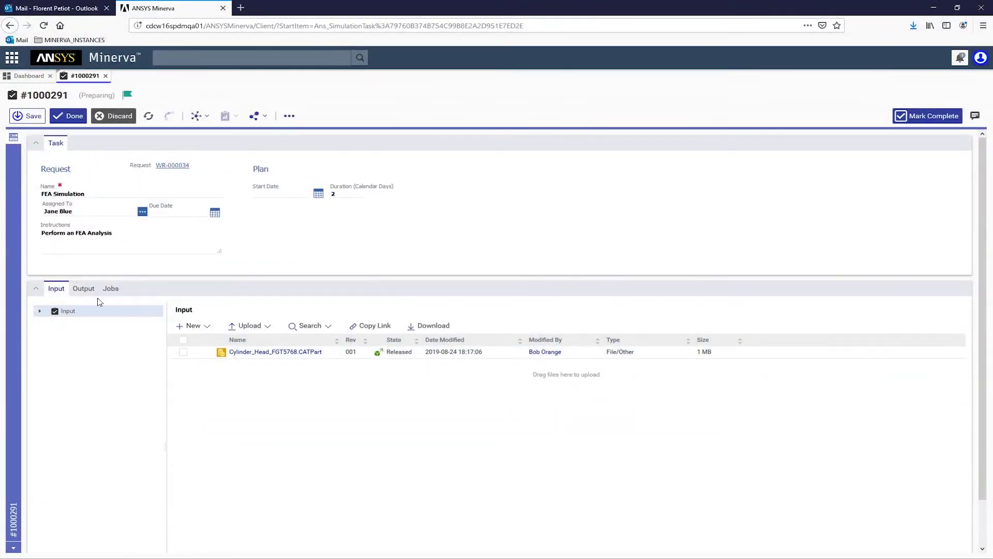
# Select Cylinder_Head.inp among the task outputs and start a solver job submission for it.
pyautogui.click(89, 291)
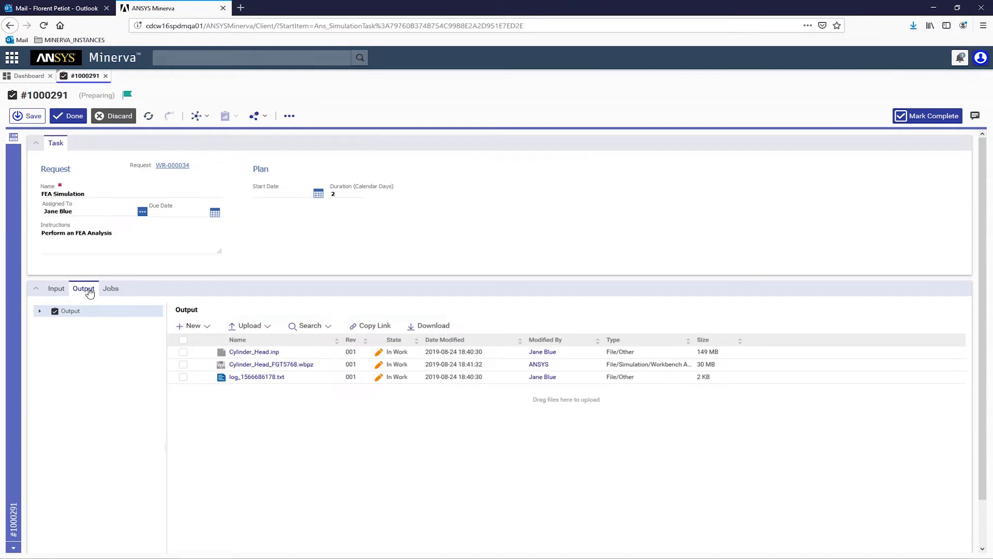
pyautogui.click(183, 352)
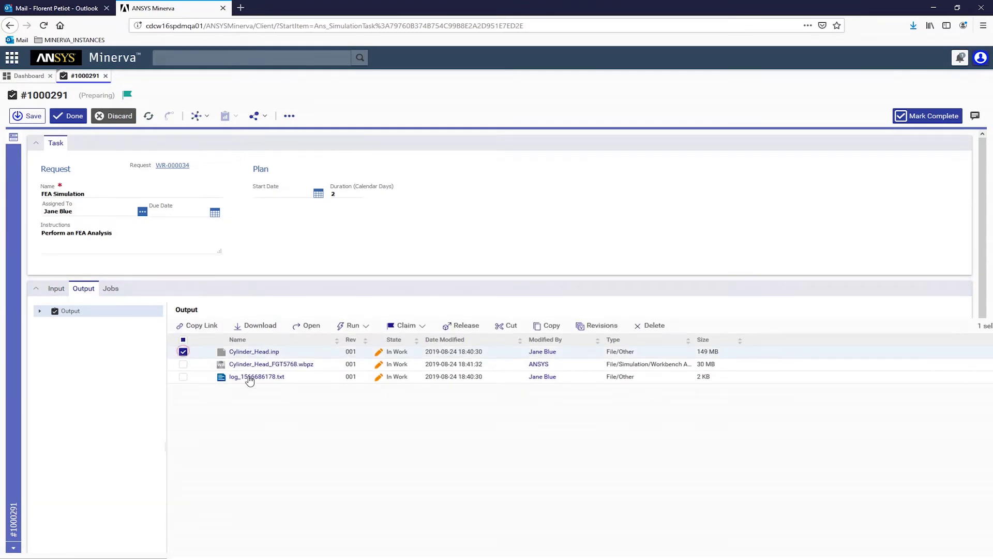
pyautogui.click(353, 327)
pyautogui.click(360, 345)
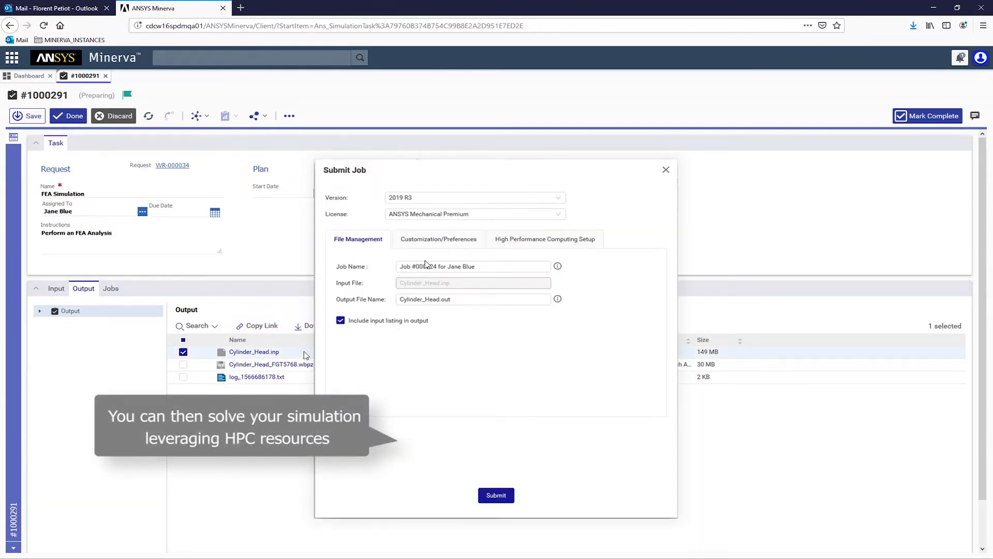
# Set the job's solver version to 2019 R2 and pick a local compute queue.
pyautogui.click(426, 199)
pyautogui.click(414, 227)
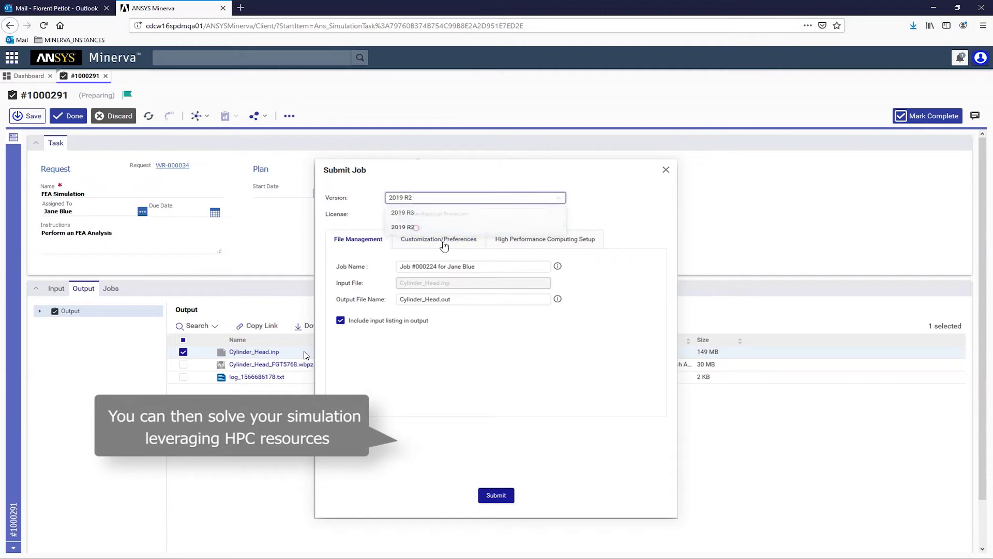
pyautogui.click(509, 243)
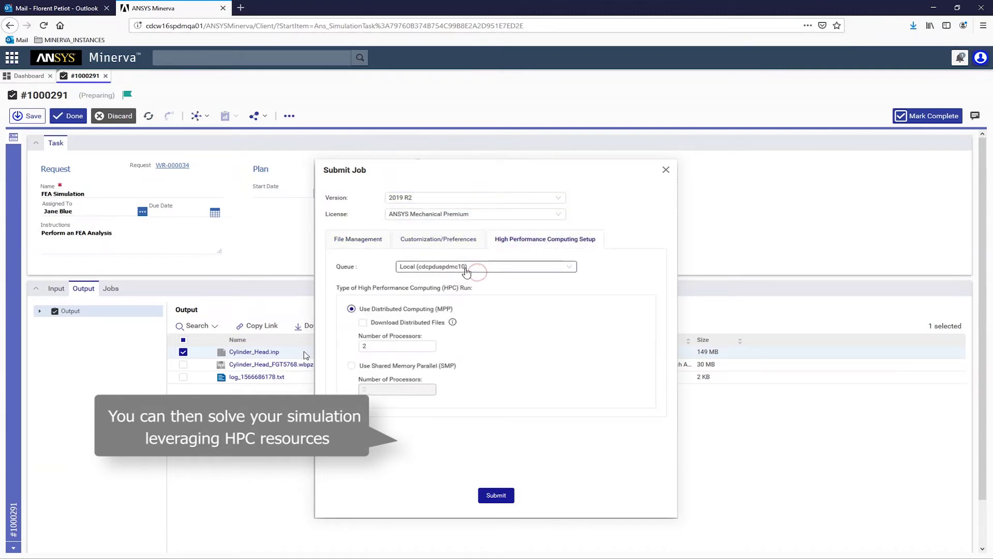
pyautogui.click(448, 296)
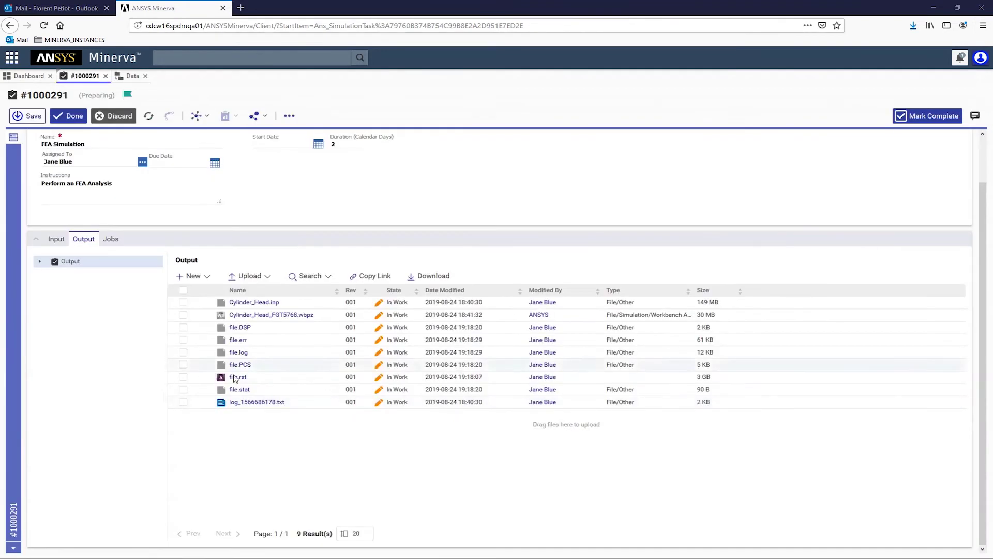
# Open file.rst, expand its minimum and maximum stresses table, then show it in the 3D viewer.
pyautogui.click(237, 377)
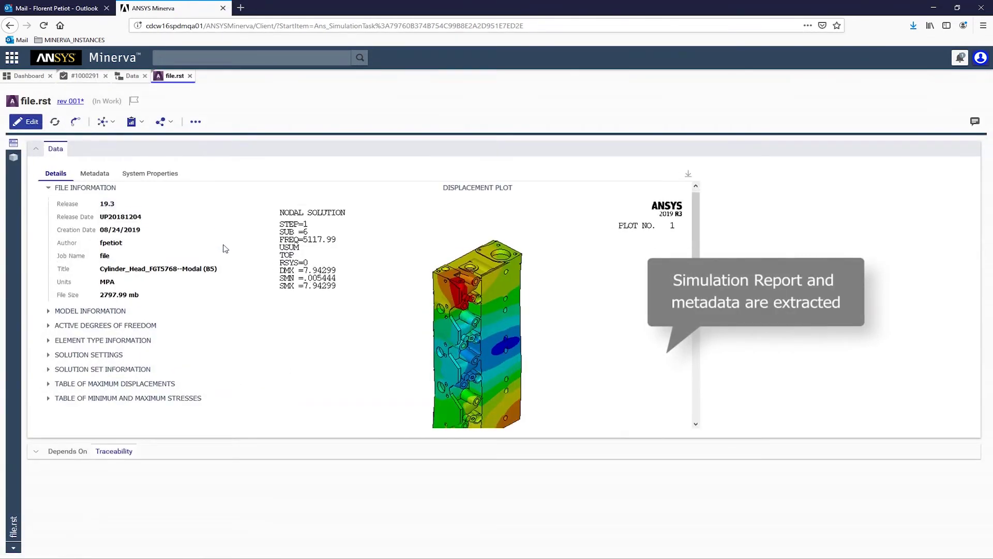
pyautogui.scroll(-4, 207, 258)
pyautogui.scroll(3, 133, 238)
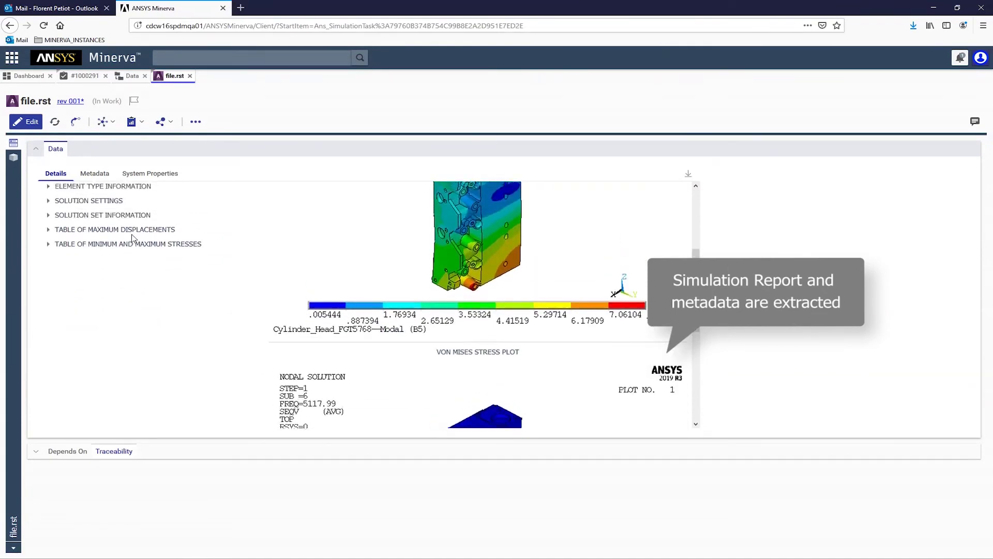
pyautogui.click(114, 326)
pyautogui.scroll(1, 141, 213)
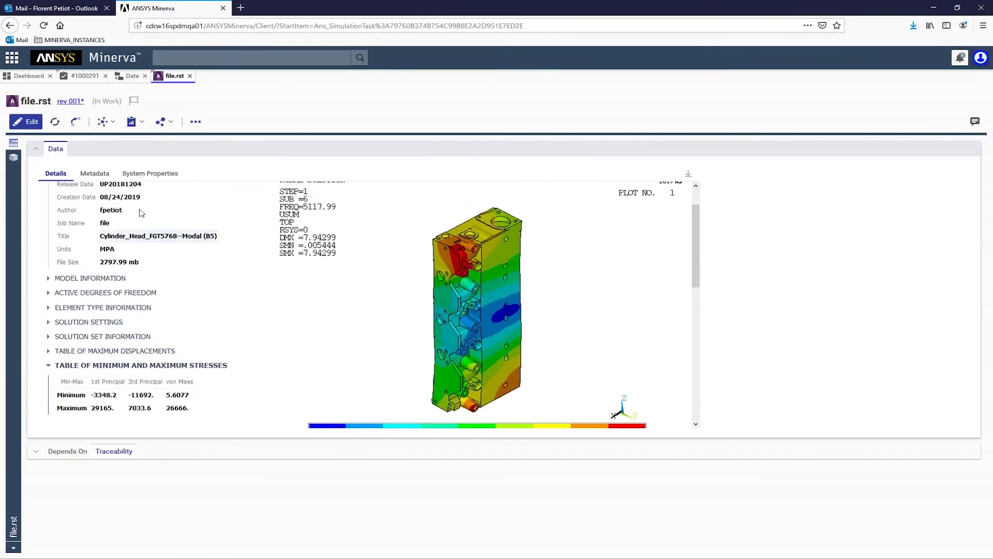
pyautogui.click(13, 159)
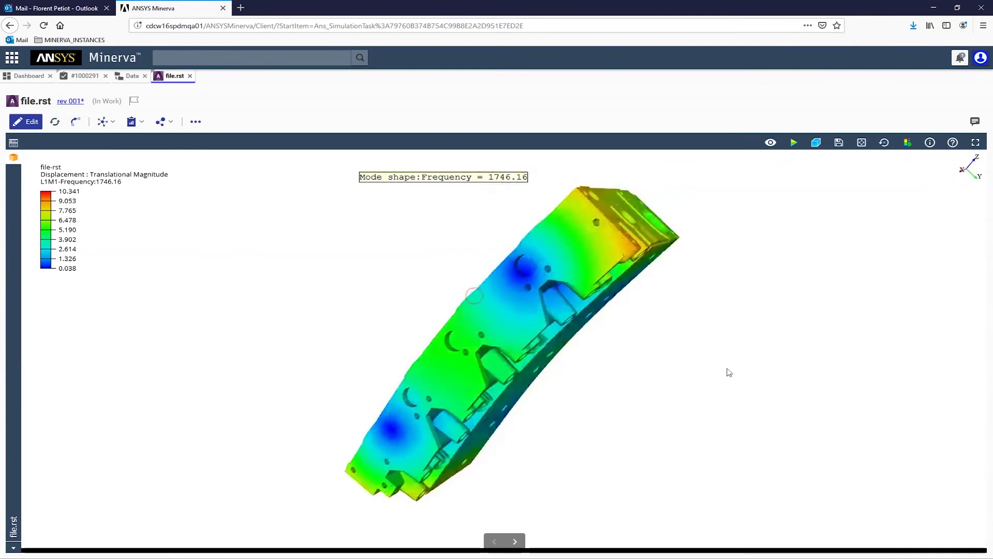
# Open the Modeshape Report and plot modes 2, 3 and then 4.
pyautogui.click(770, 143)
pyautogui.click(930, 337)
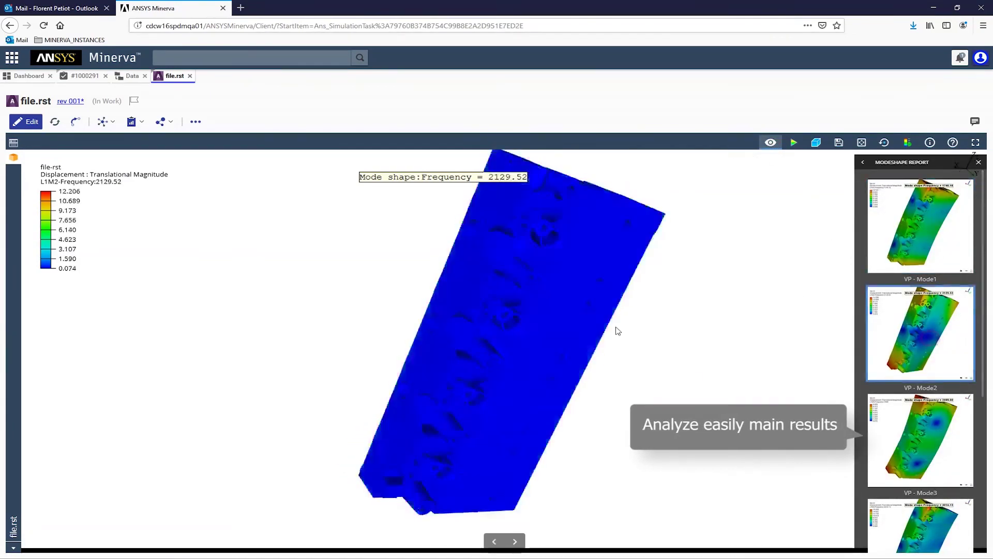
pyautogui.click(943, 436)
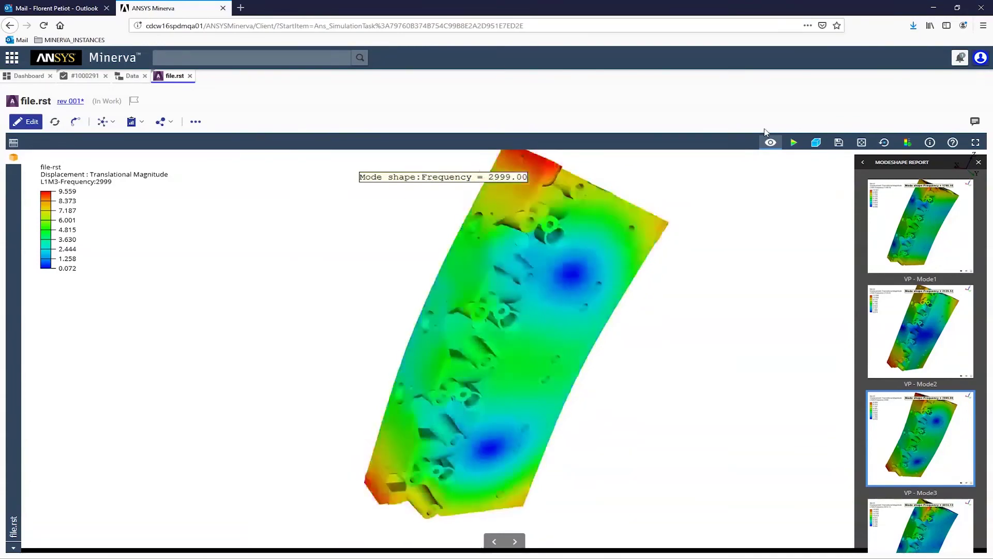
pyautogui.scroll(-3, 920, 455)
pyautogui.click(931, 414)
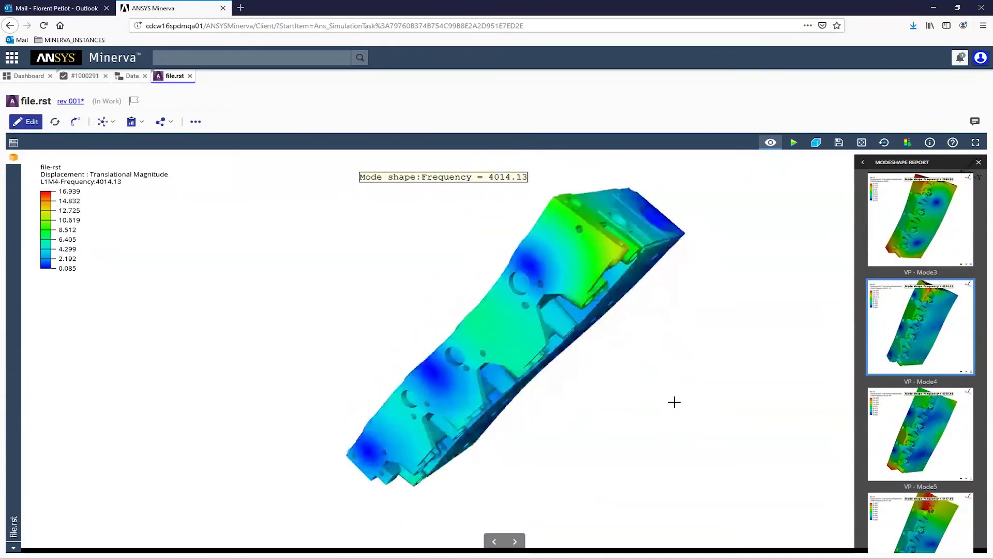
# Close the file.rst tab and mark FEA task #1000291 complete.
pyautogui.click(191, 76)
pyautogui.click(929, 119)
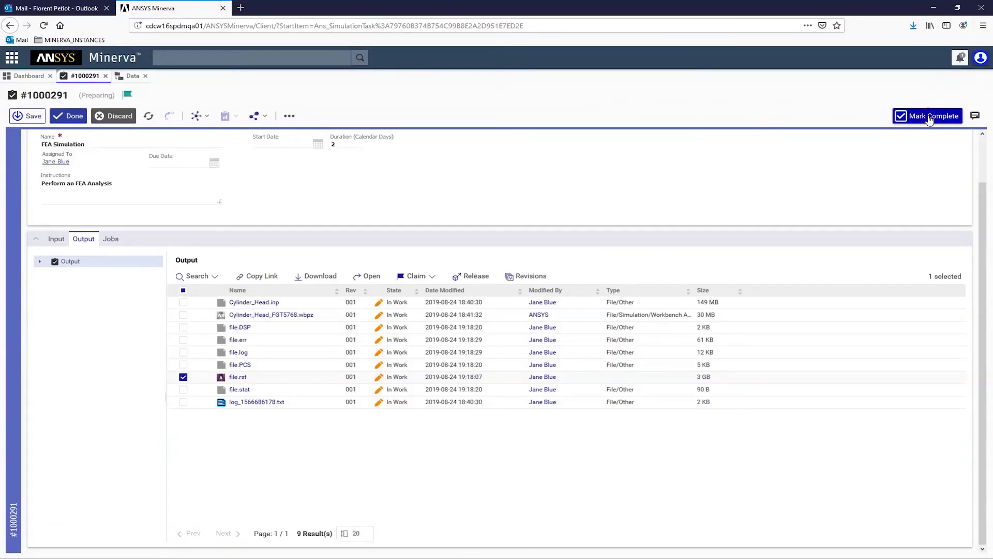